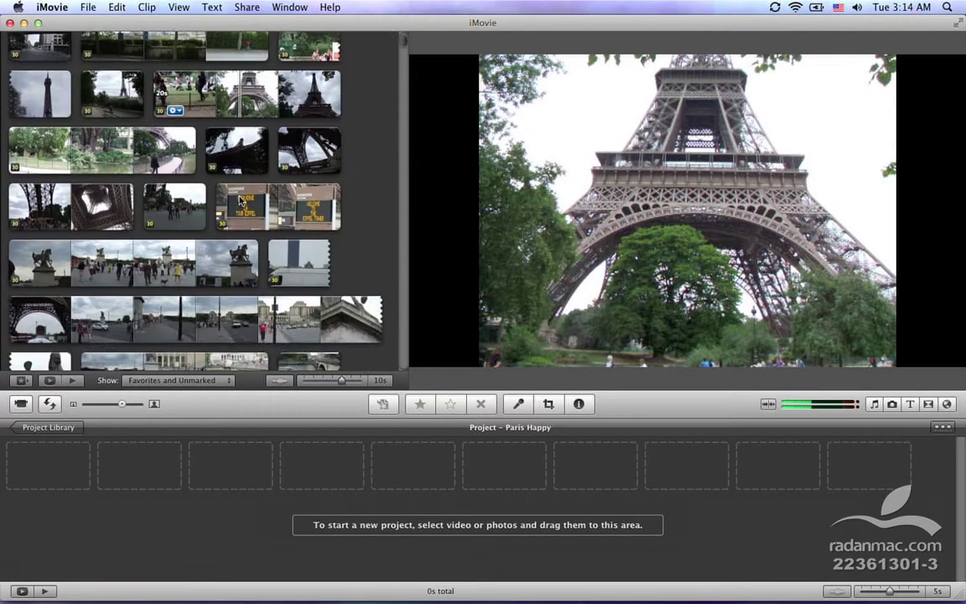
Browse the event's video clips from the first rows through to the Seine boat and Eiffel Tower footage
scroll(239, 200, down, 15)
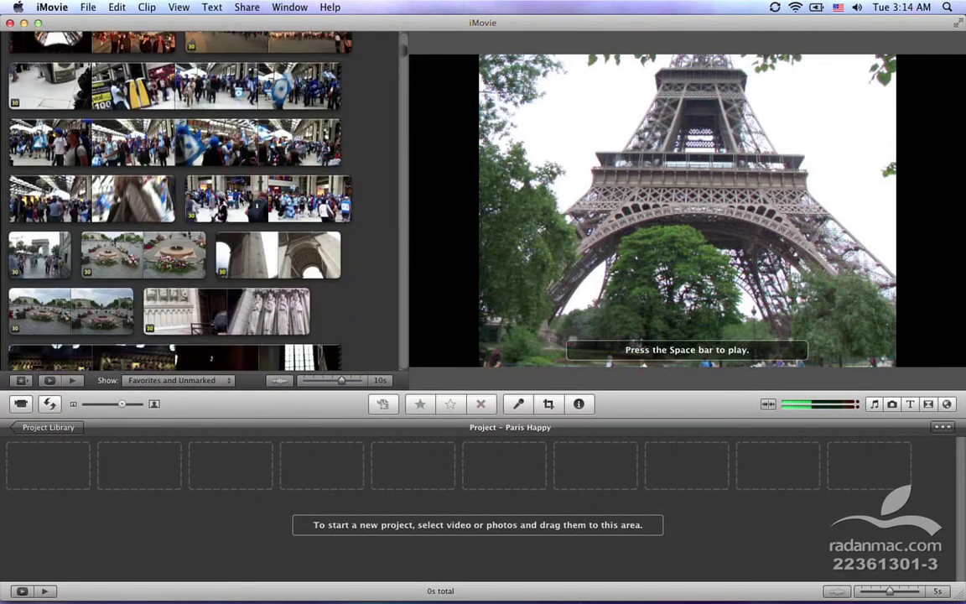
scroll(239, 199, down, 10)
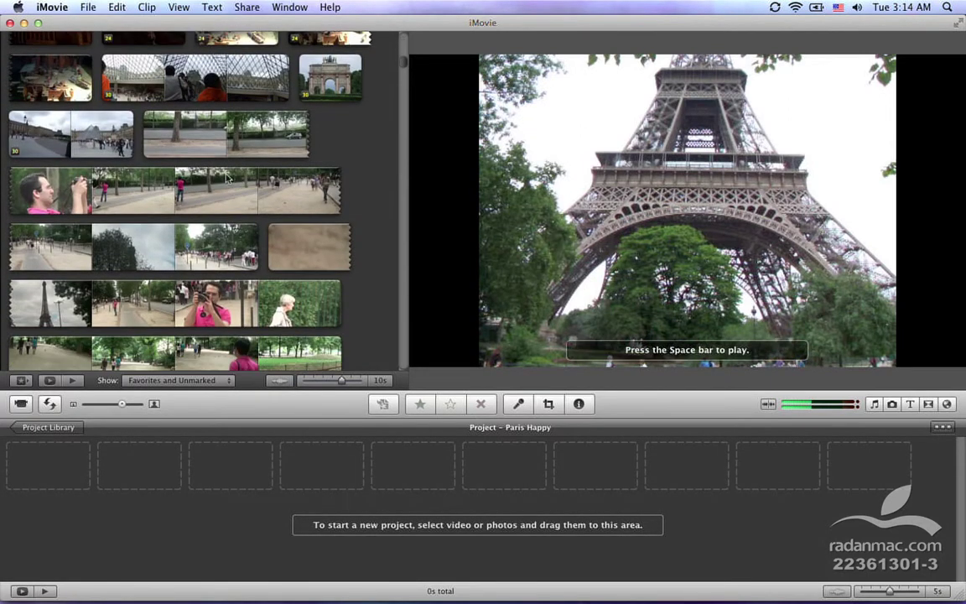
scroll(250, 107, down, 10)
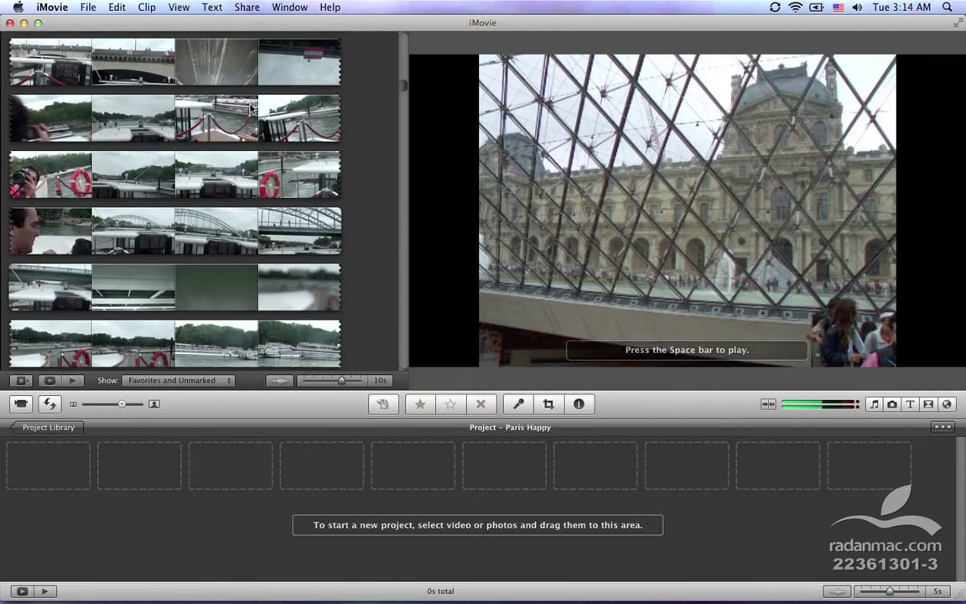
scroll(250, 106, down, 10)
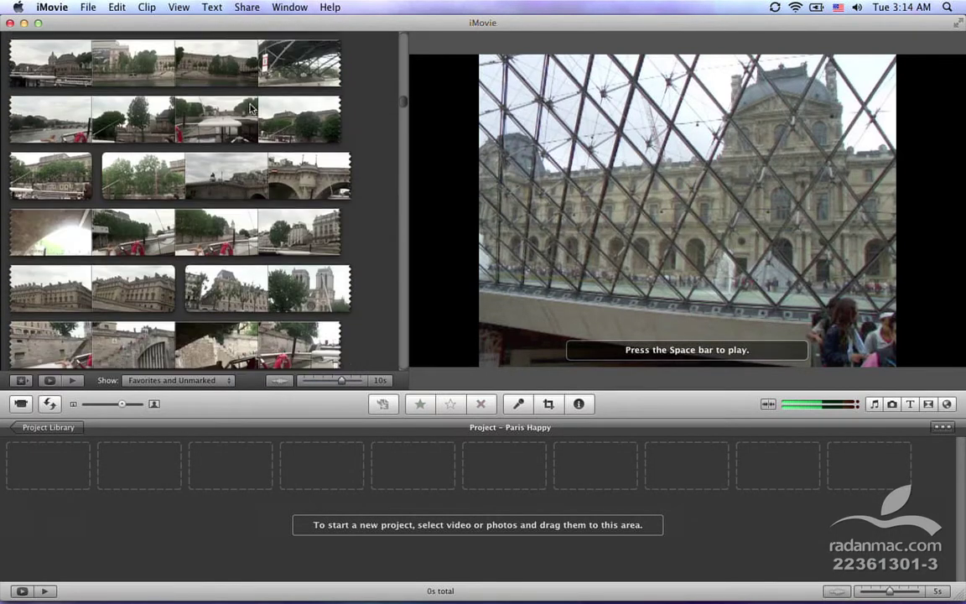
scroll(250, 107, down, 10)
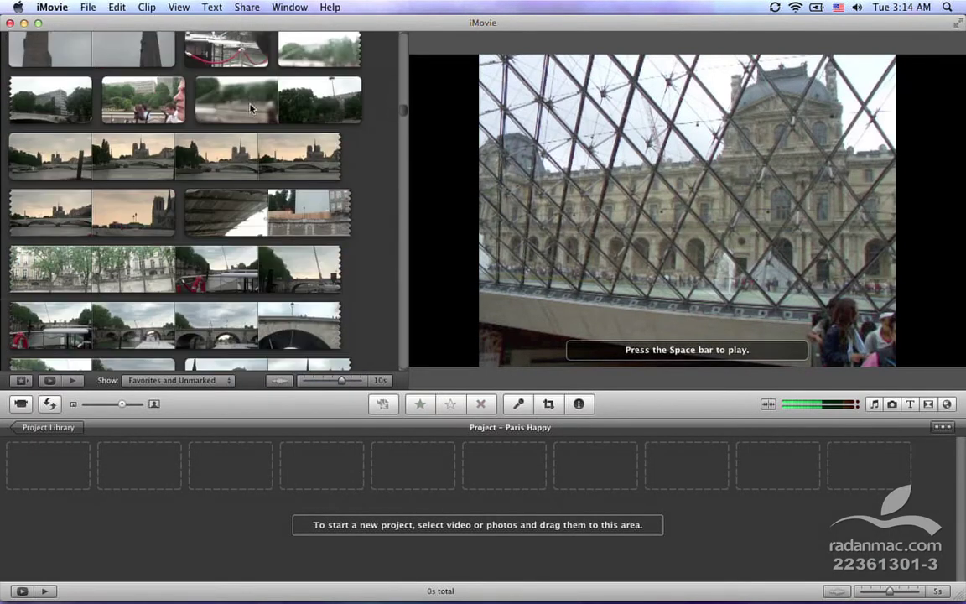
scroll(250, 107, down, 10)
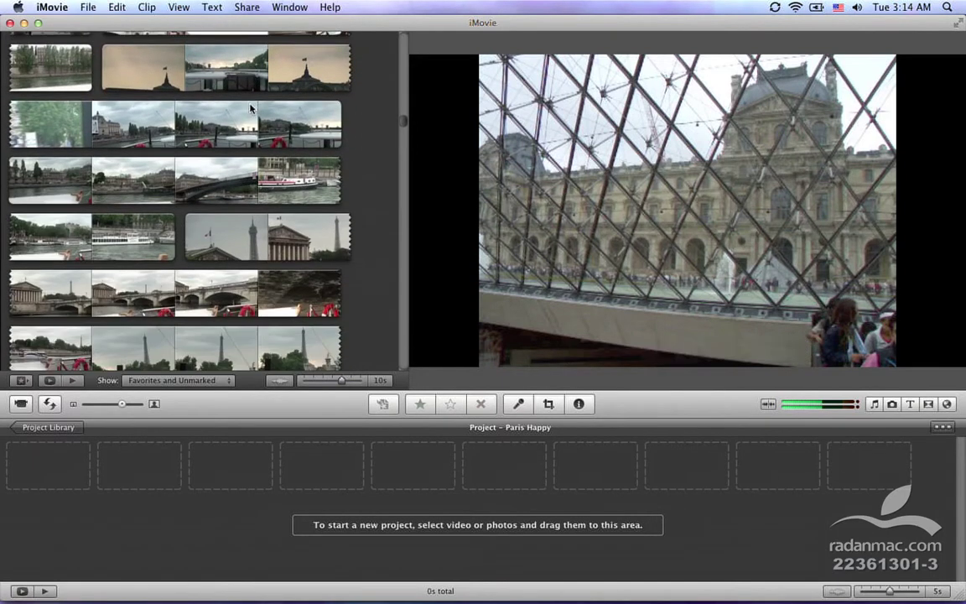
scroll(167, 265, down, 5)
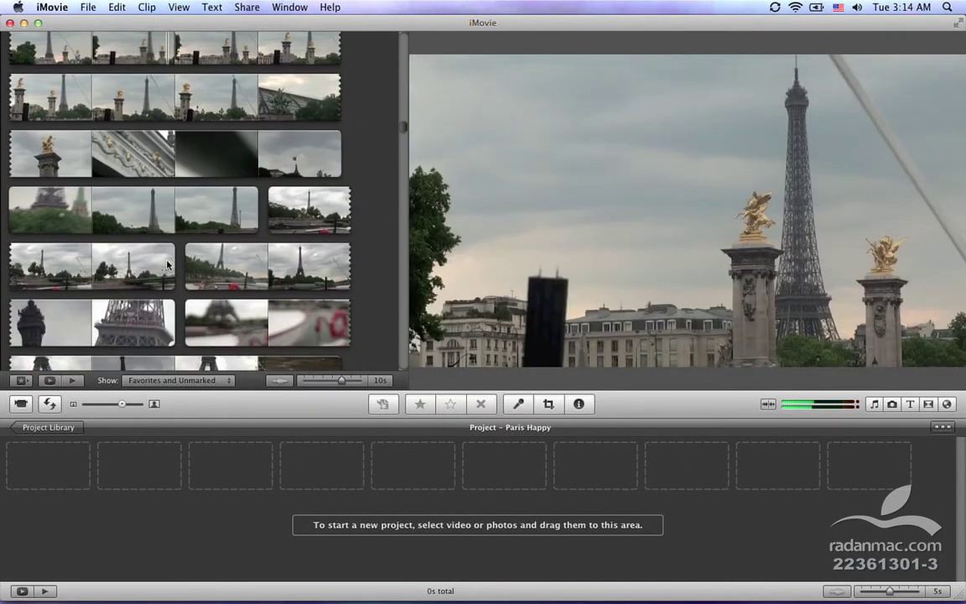
scroll(369, 271, down, 3)
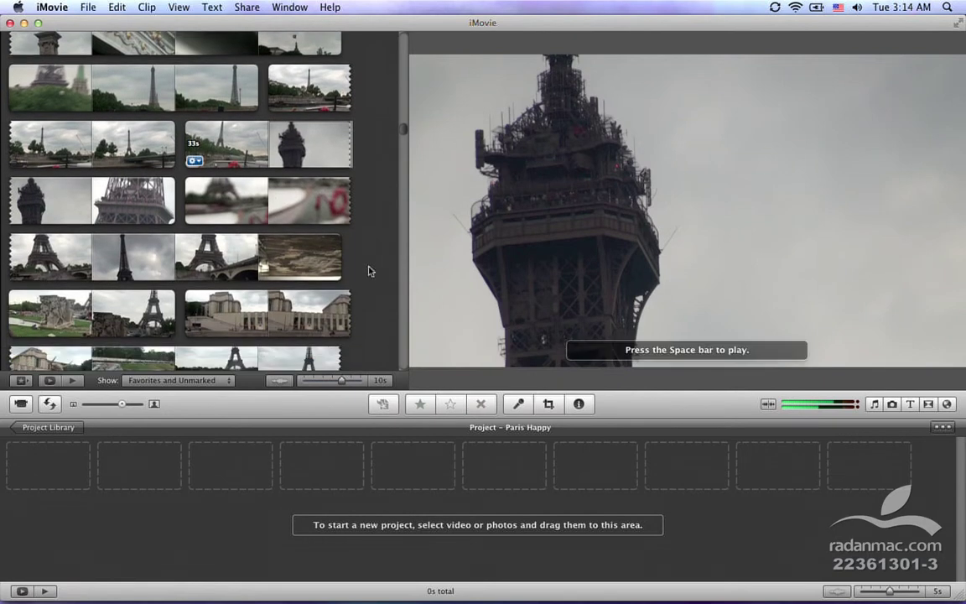
scroll(369, 271, down, 2)
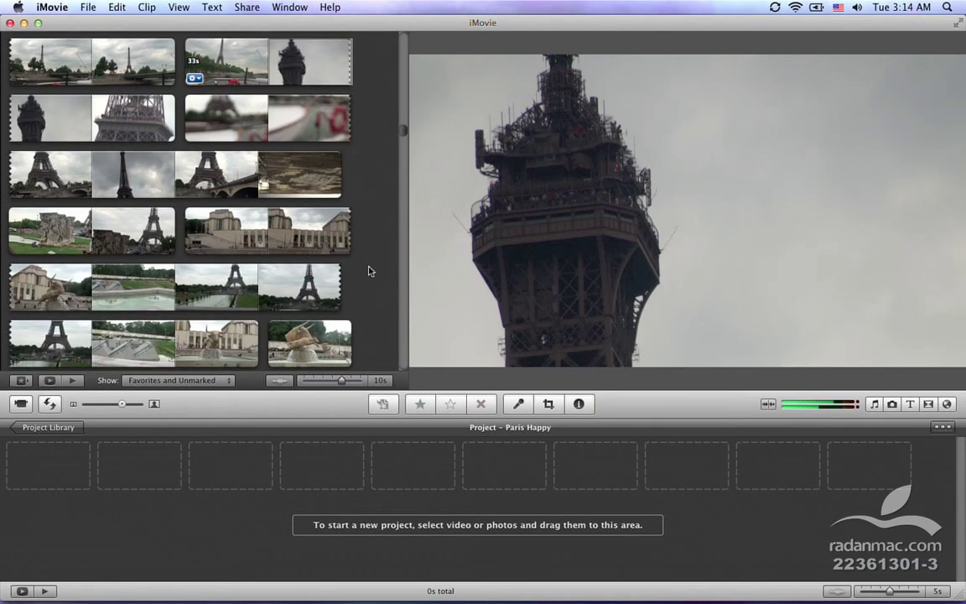
scroll(369, 271, down, 1)
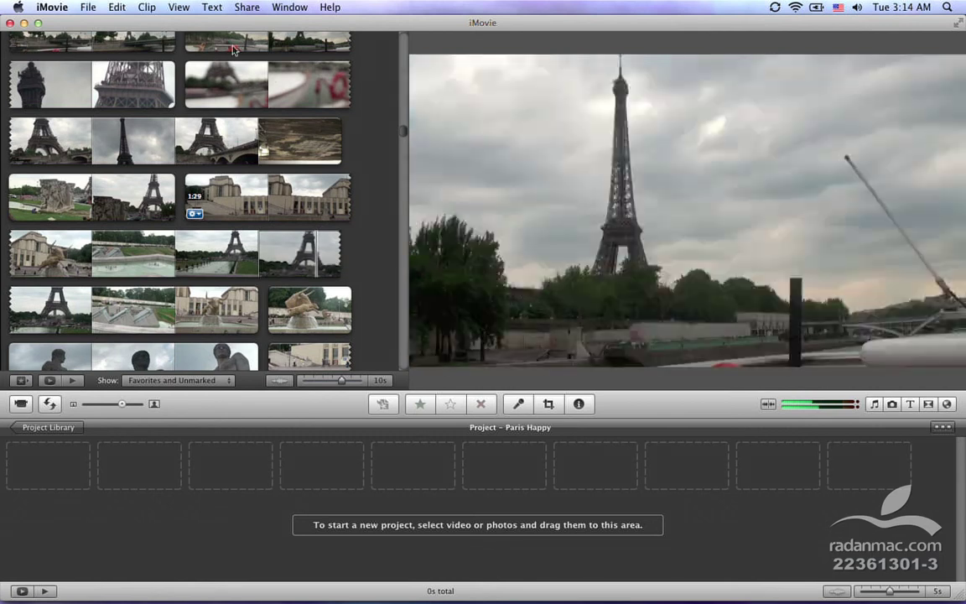
Show the Event Library list and switch its grouping by disk on and off again
click(180, 6)
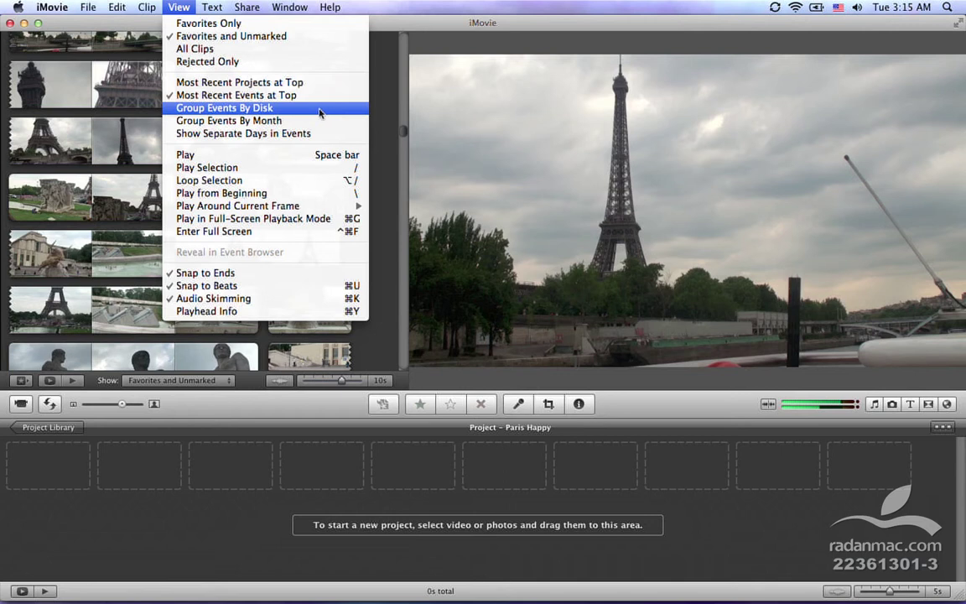
click(392, 125)
click(21, 380)
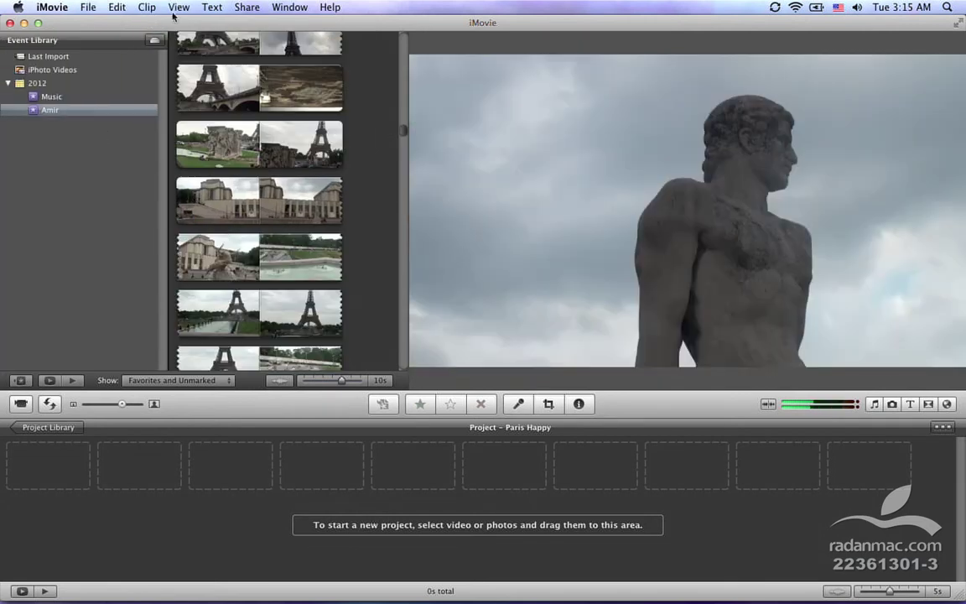
click(155, 40)
click(155, 40)
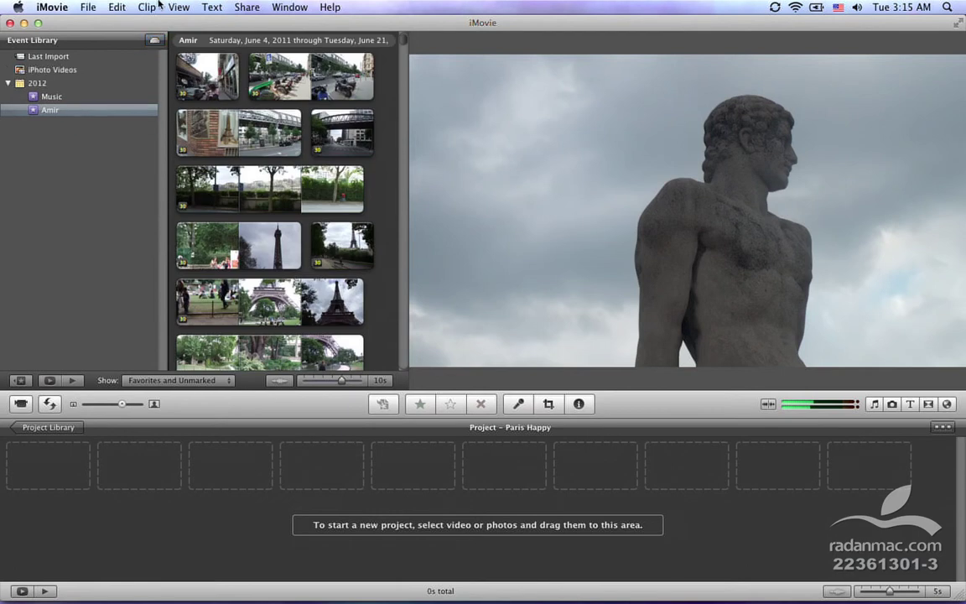
click(212, 7)
mouse_move(179, 7)
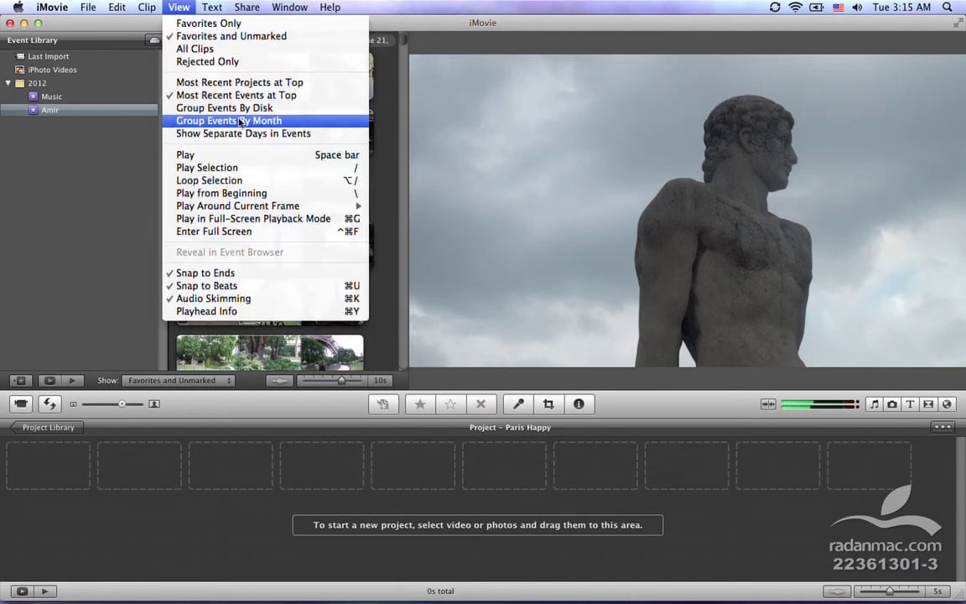
click(264, 122)
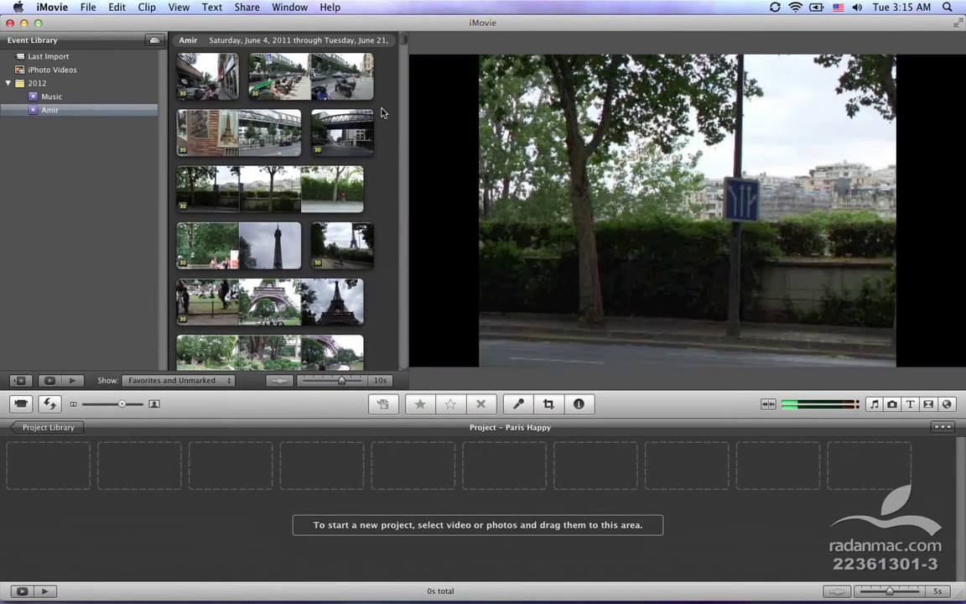
Turn on Show Separate Days in Events so the event's clips are divided by shooting date
scroll(381, 110, down, 5)
scroll(381, 113, down, 6)
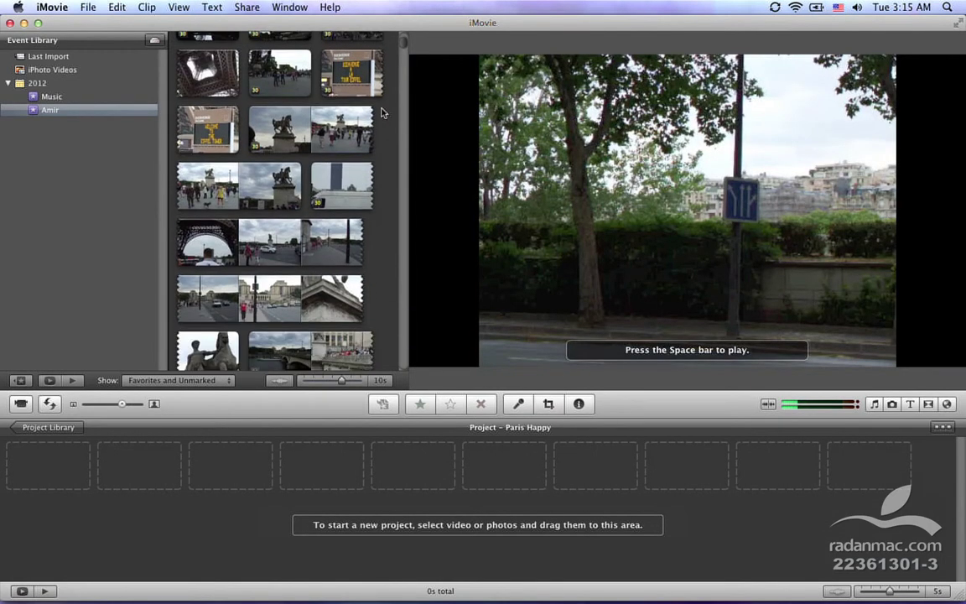
scroll(382, 123, up, 2)
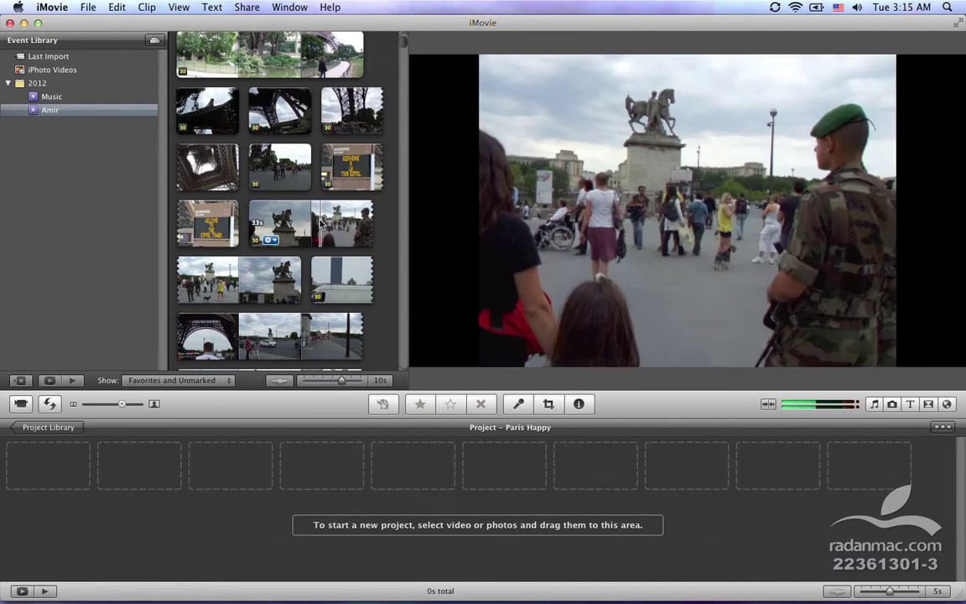
scroll(321, 222, up, 2)
click(212, 7)
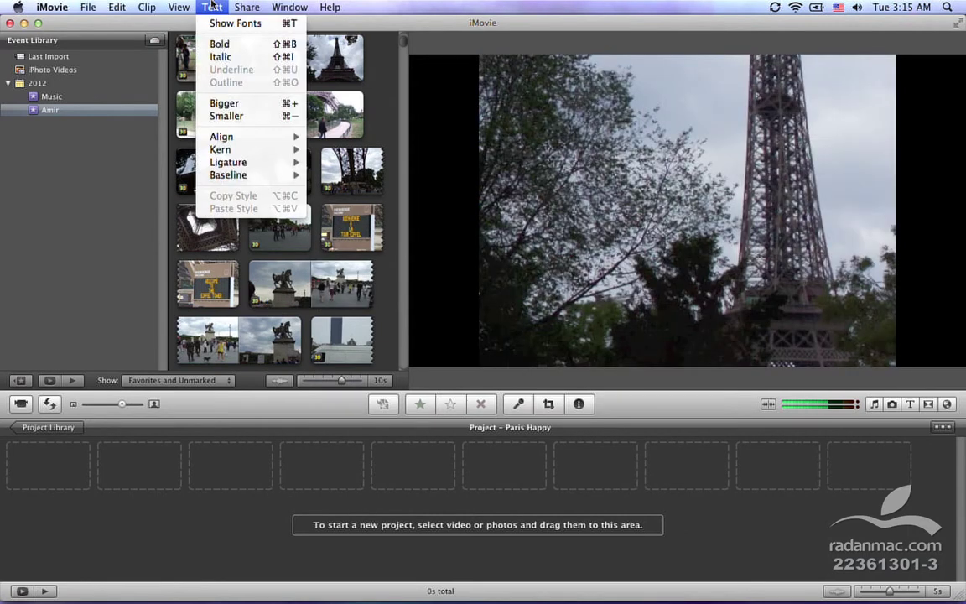
mouse_move(178, 7)
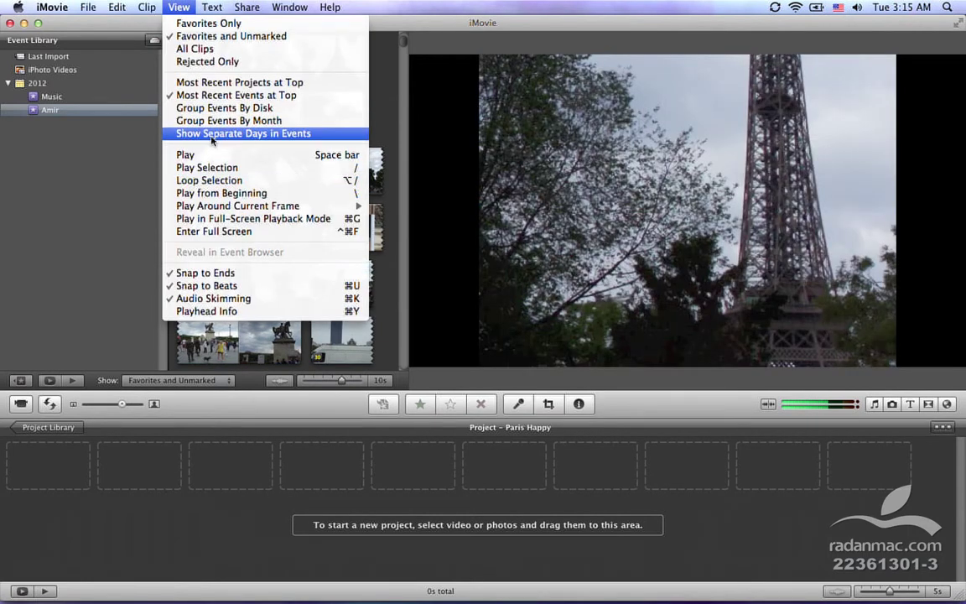
click(303, 135)
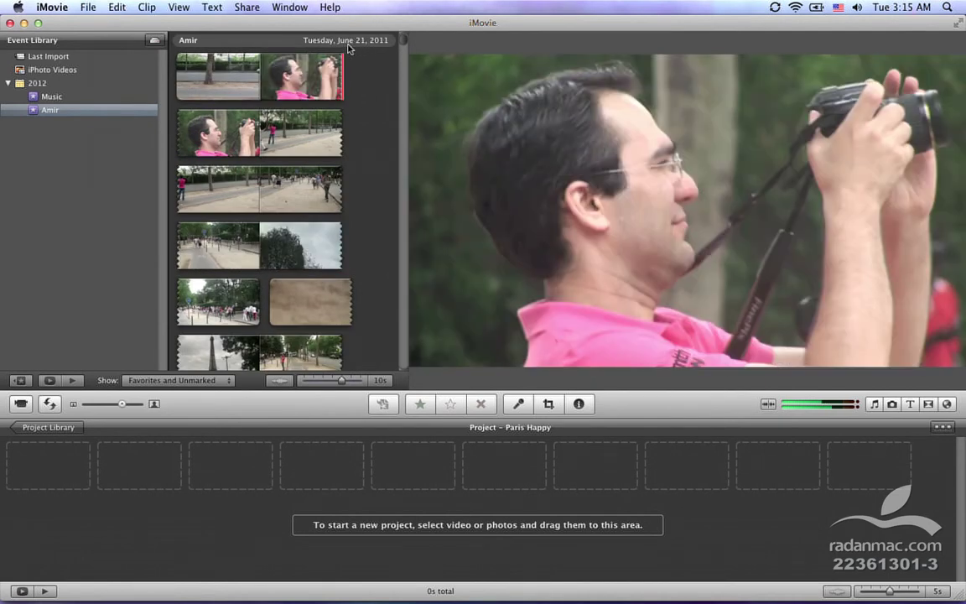
Review the event's clips by shooting day, from the last day back up to the first listed one
drag(401, 46, 388, 387)
scroll(375, 338, up, 10)
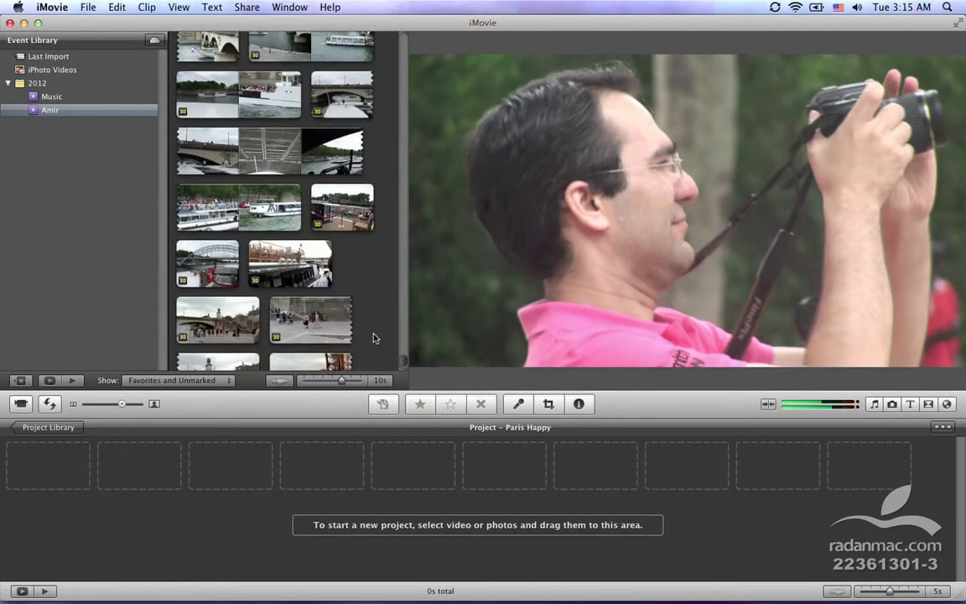
scroll(375, 338, up, 10)
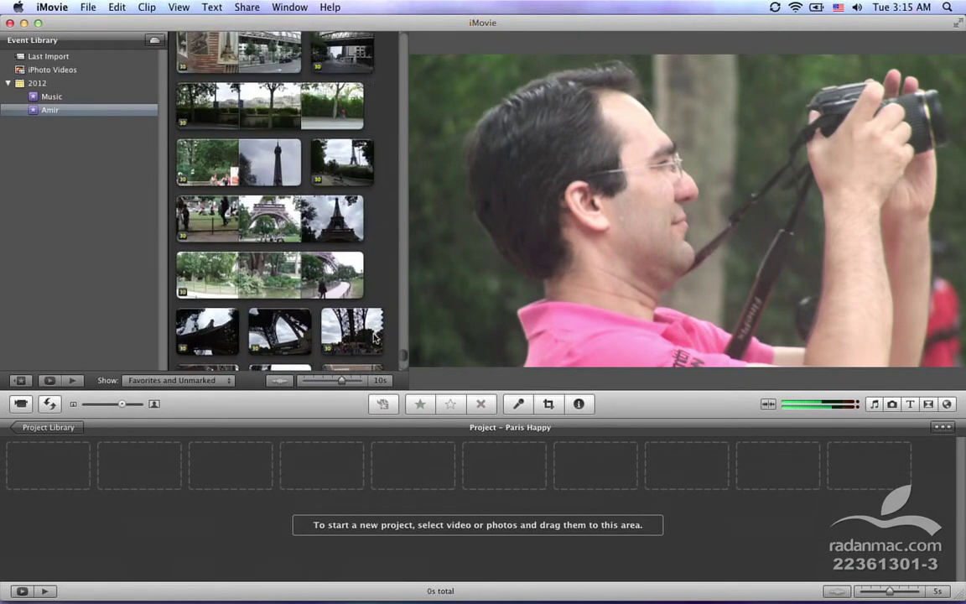
scroll(372, 247, up, 10)
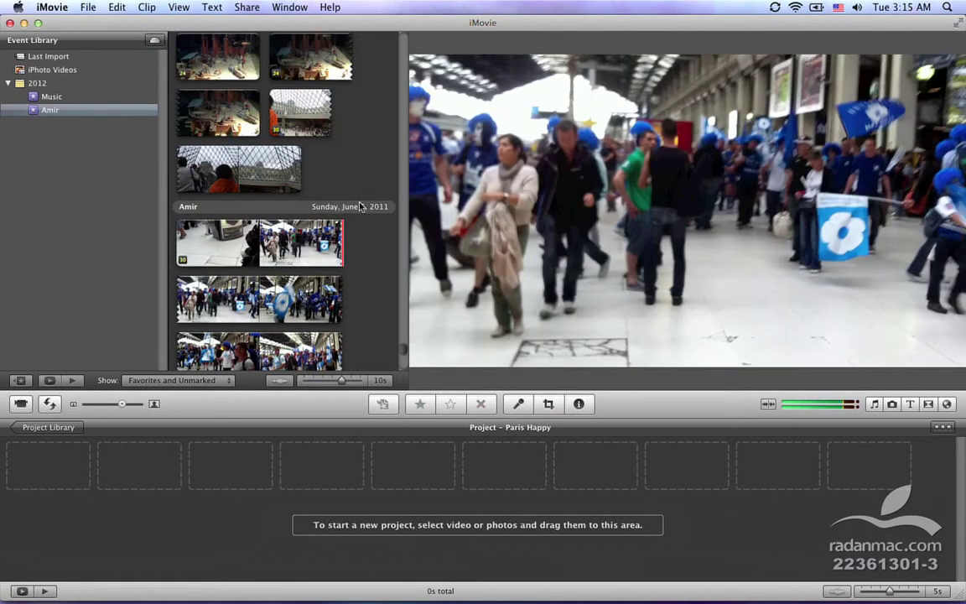
scroll(361, 209, up, 10)
scroll(361, 211, up, 10)
scroll(361, 211, up, 10)
scroll(361, 210, up, 10)
drag(401, 259, 391, 32)
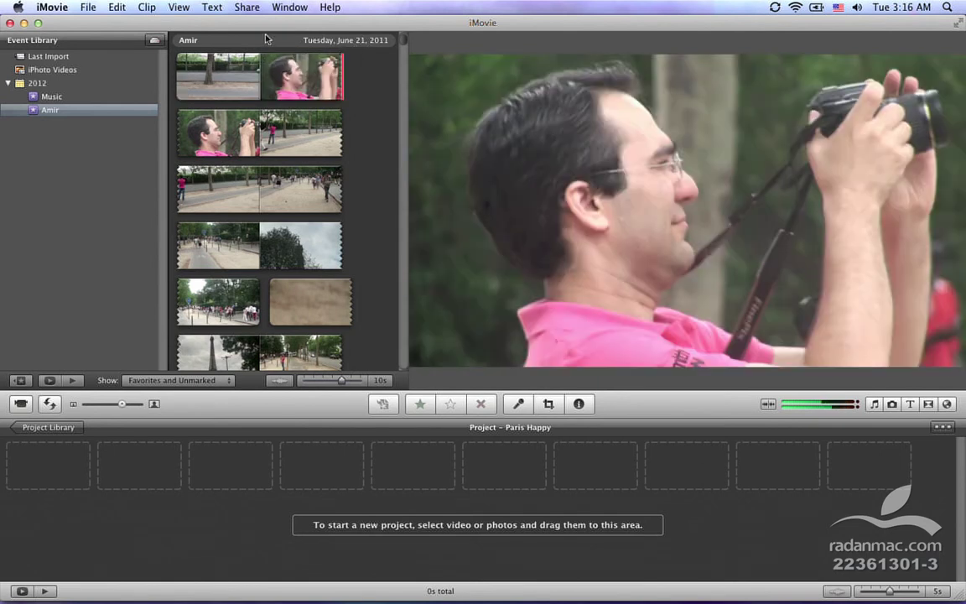
Turn off Show Separate Days in Events
click(181, 7)
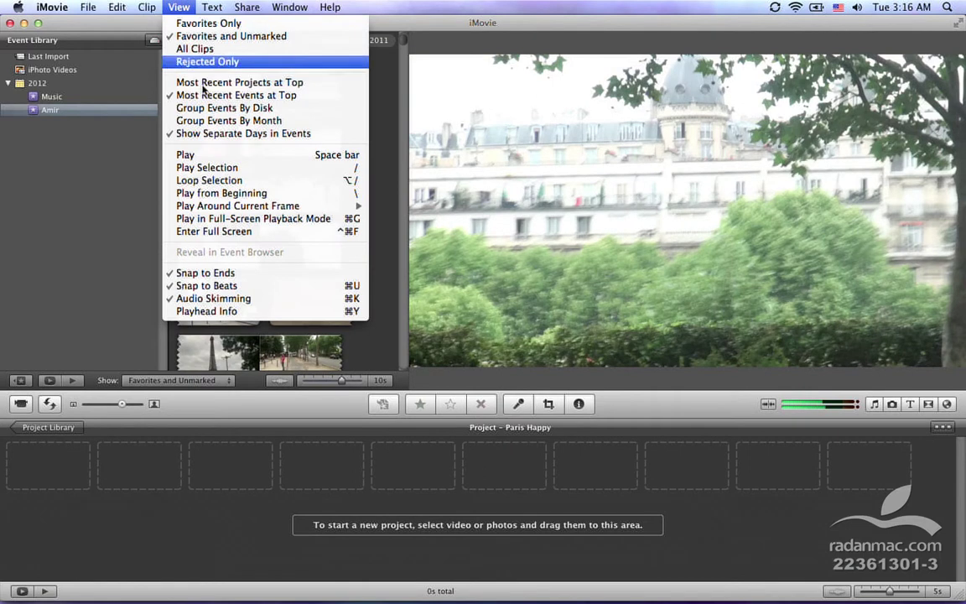
click(204, 134)
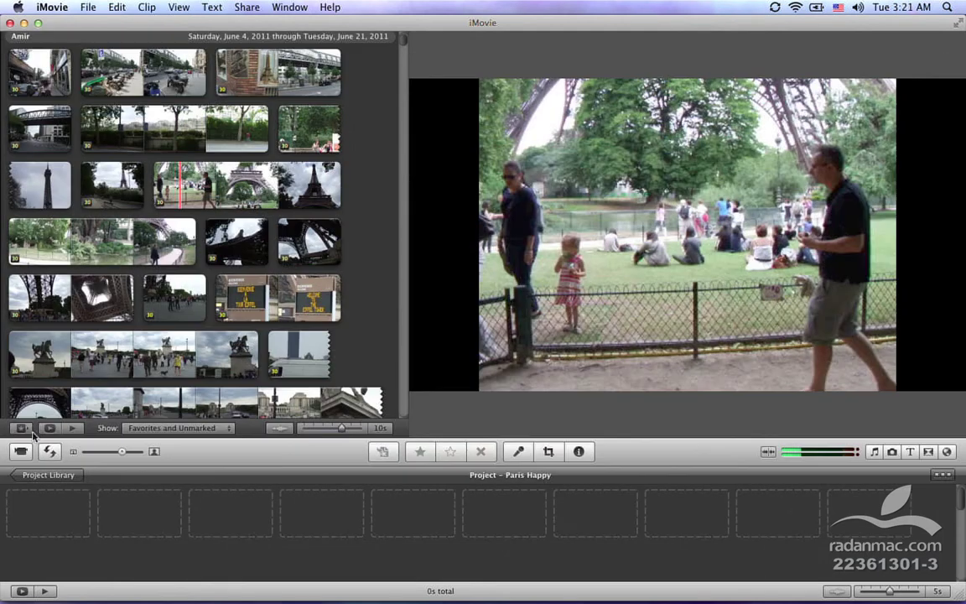
Show the Event Library list again and group its events by disk
click(20, 427)
click(154, 39)
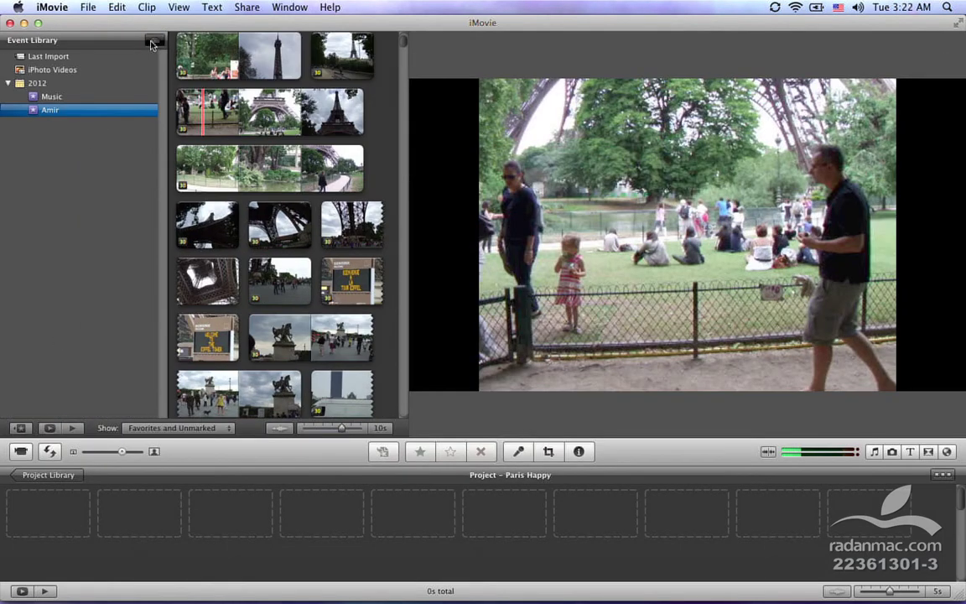
Create a new event on the Home disk and name it Eiffel Tower
click(72, 85)
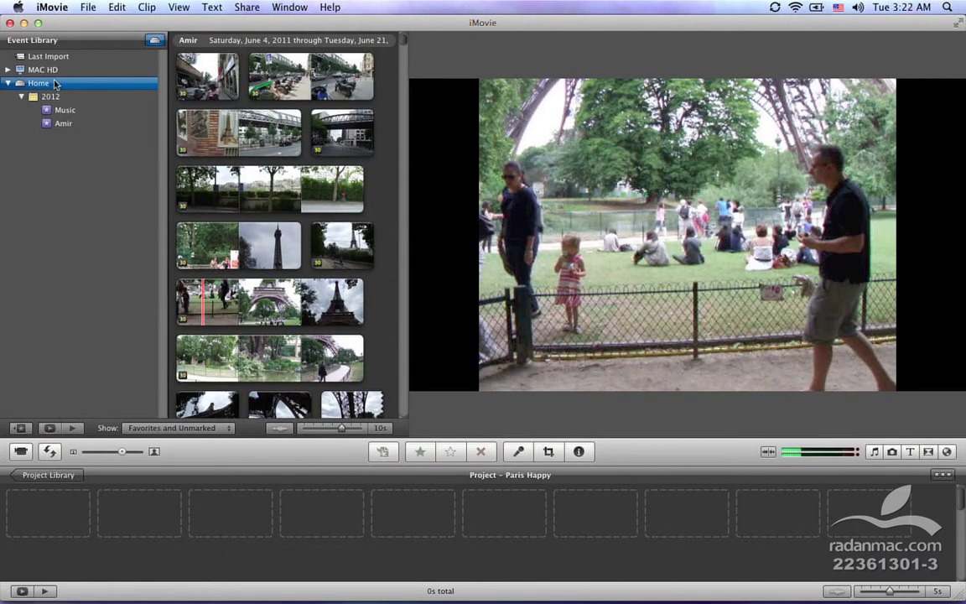
click(87, 8)
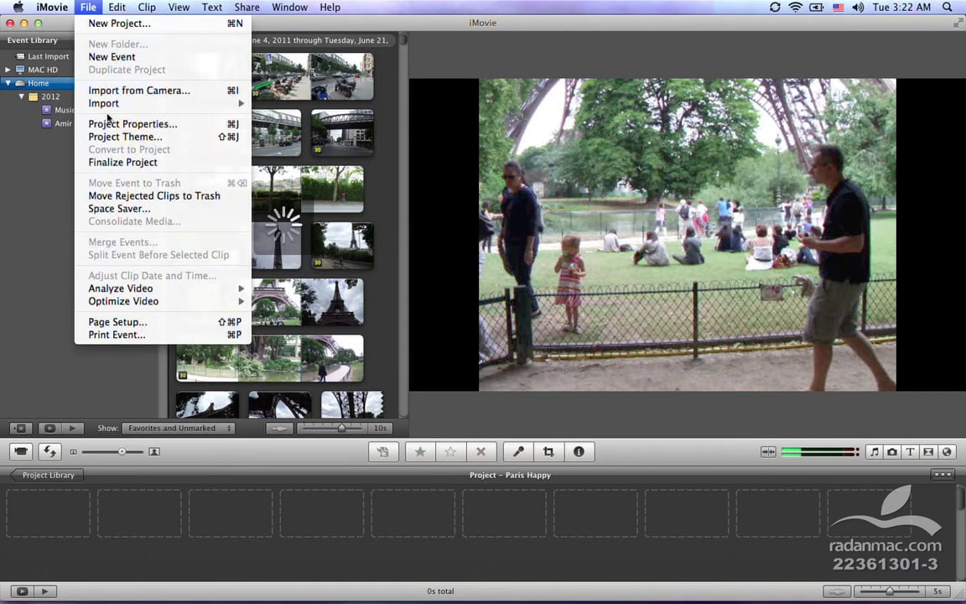
click(118, 57)
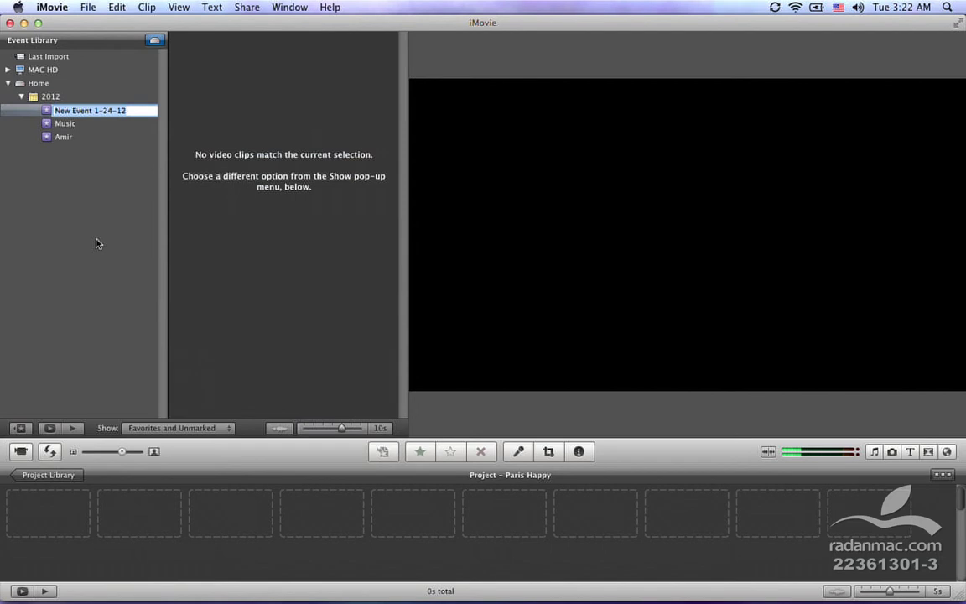
text(Eiffel Tower)
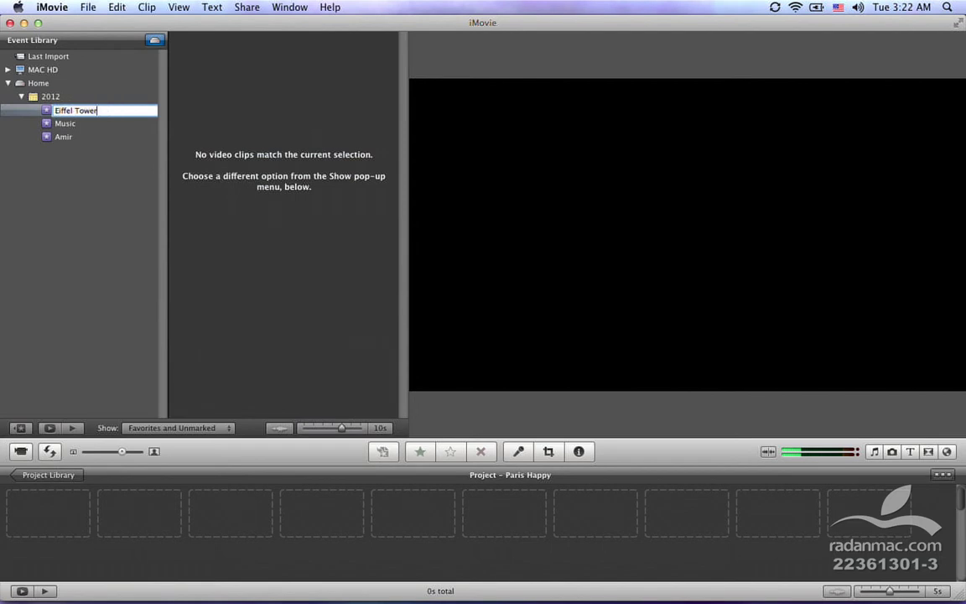
key(Return)
Select three clips showing the Eiffel Tower in the Paris footage event and move them entirely into the Eiffel Tower event
click(78, 139)
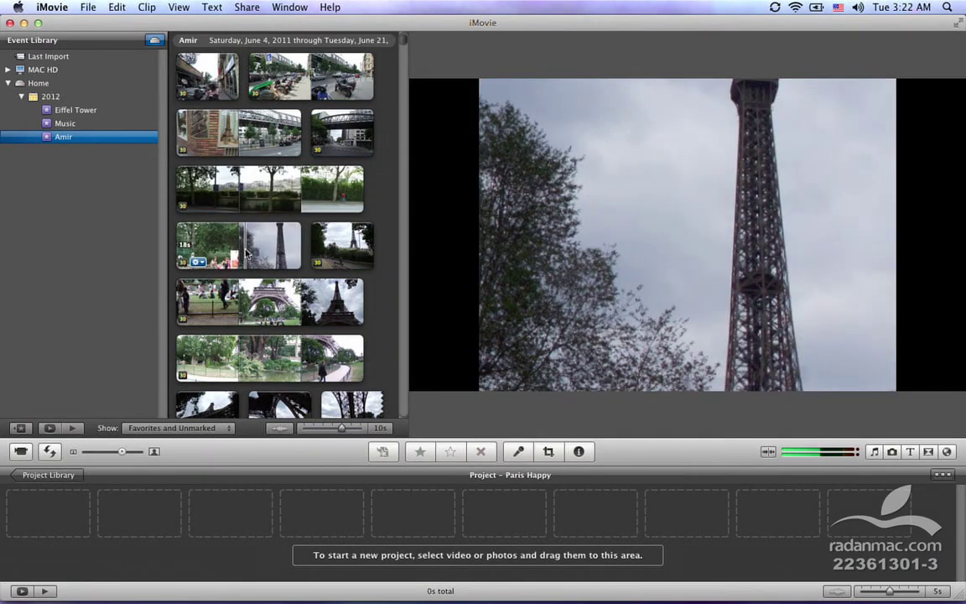
click(267, 252)
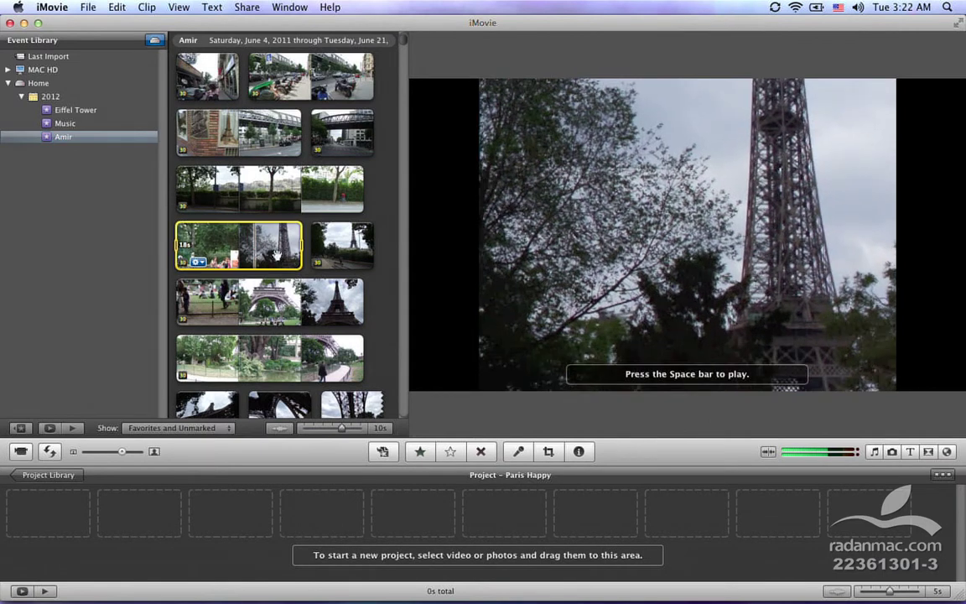
super+click(342, 245)
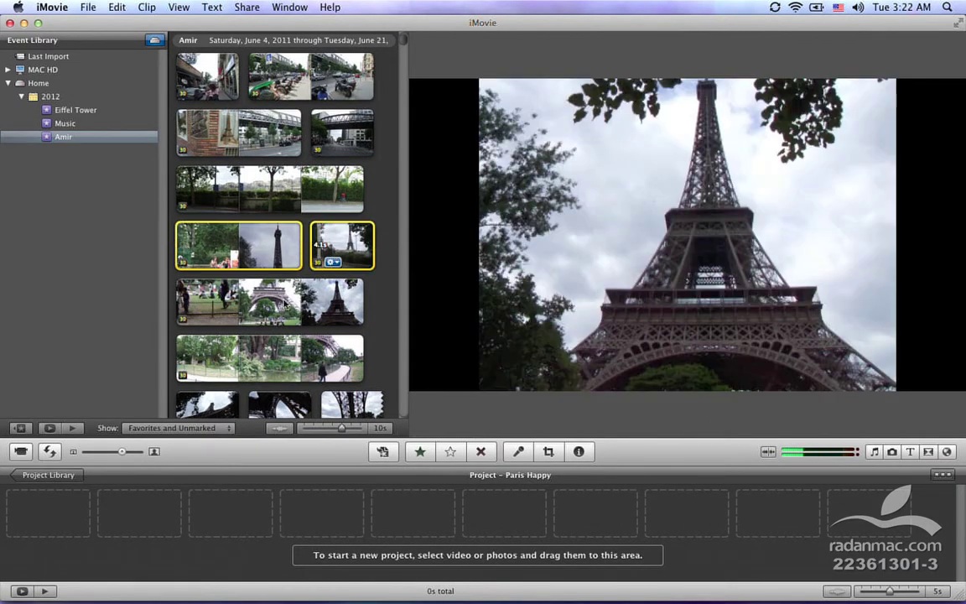
super+click(275, 302)
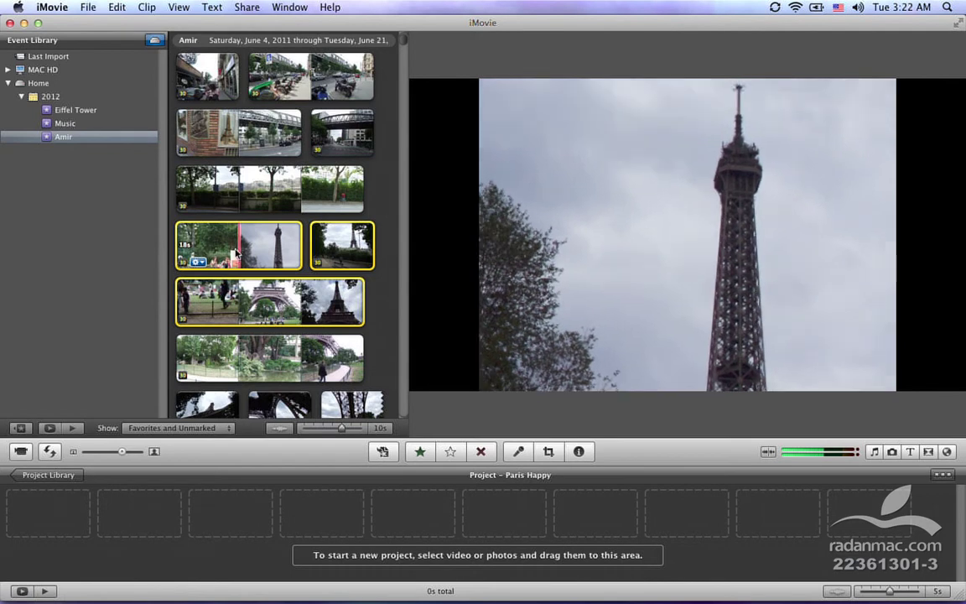
drag(236, 252, 111, 126)
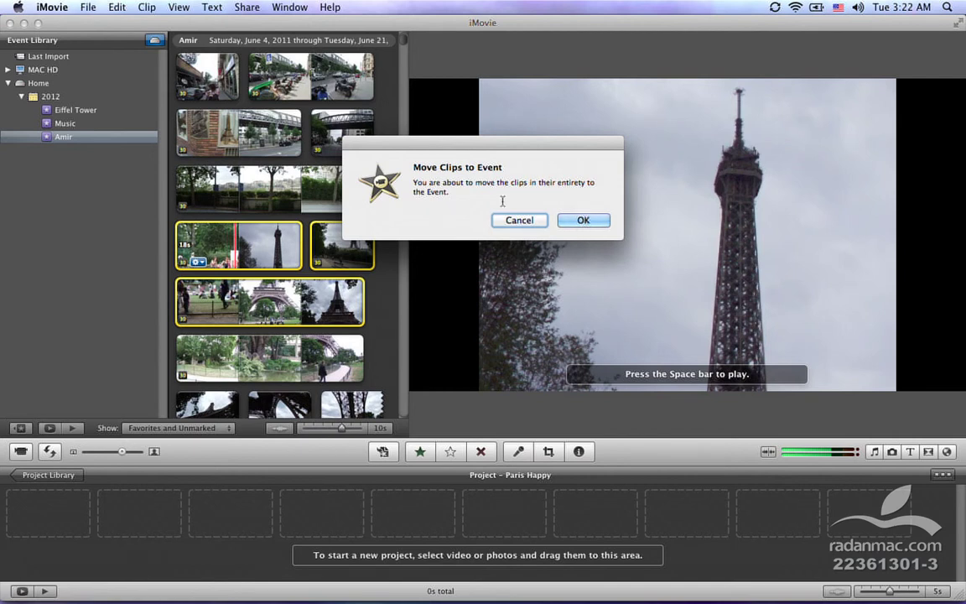
click(596, 225)
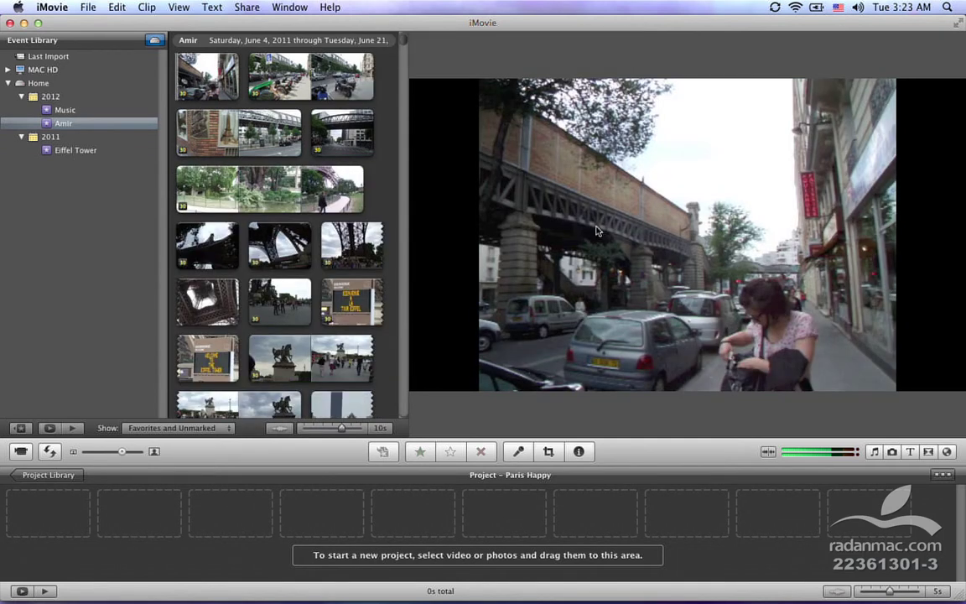
Check the remaining clips in the source event and the contents of the Eiffel Tower event
scroll(374, 323, down, 3)
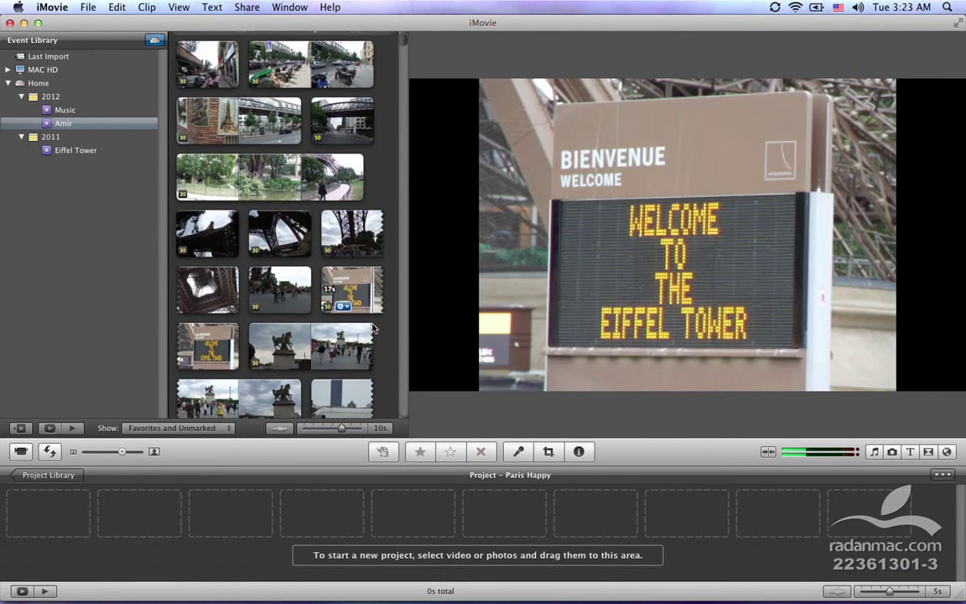
click(102, 151)
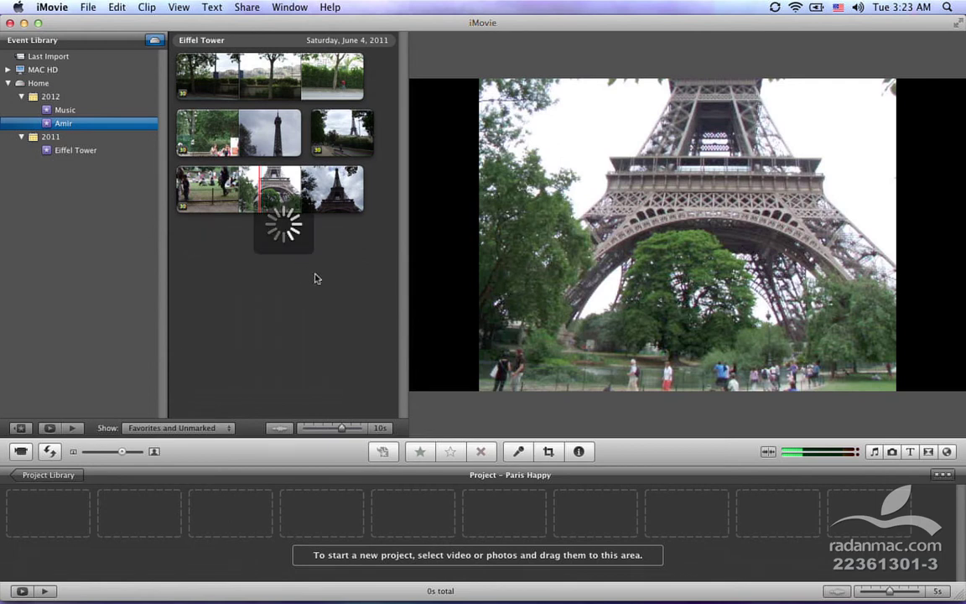
scroll(293, 269, down, 5)
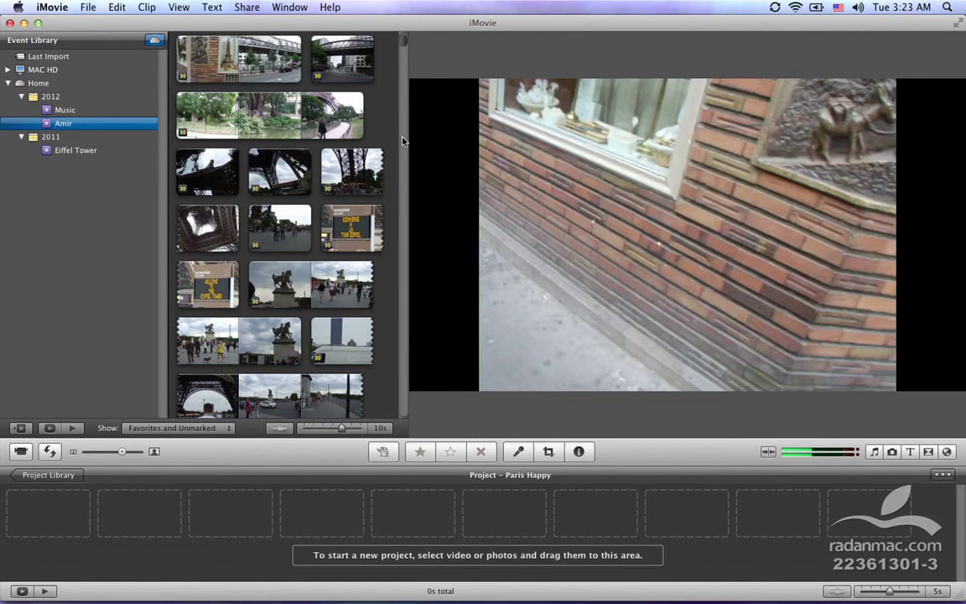
Rearrange the workspace with a small viewer, the events below the project, and slightly larger clip thumbnails
key(super+8)
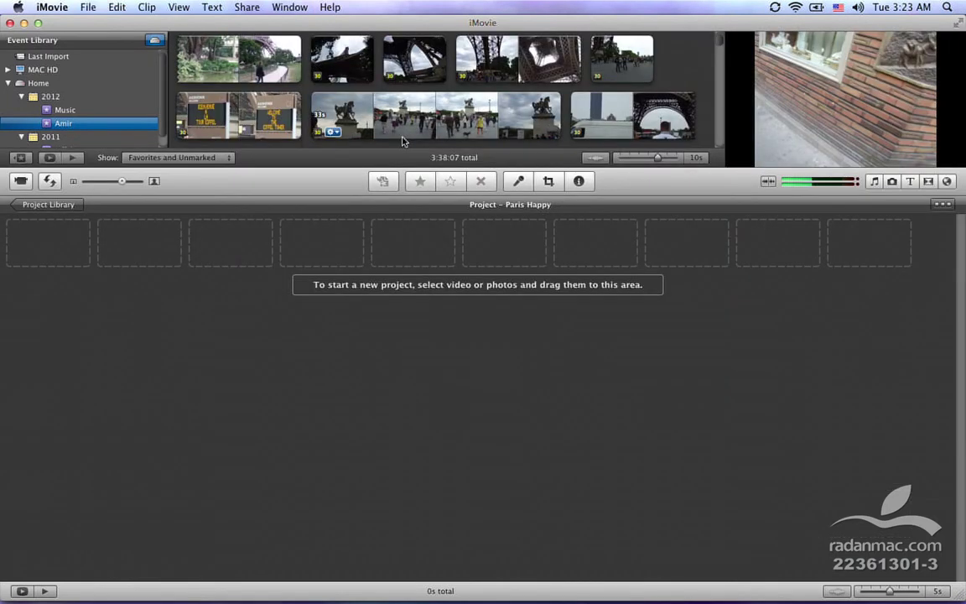
click(49, 182)
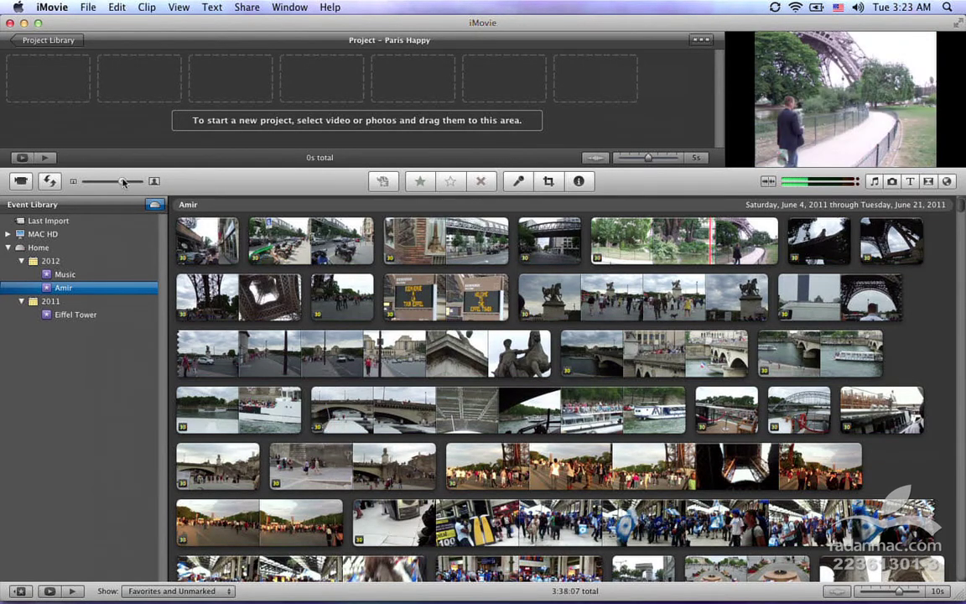
drag(129, 183, 133, 183)
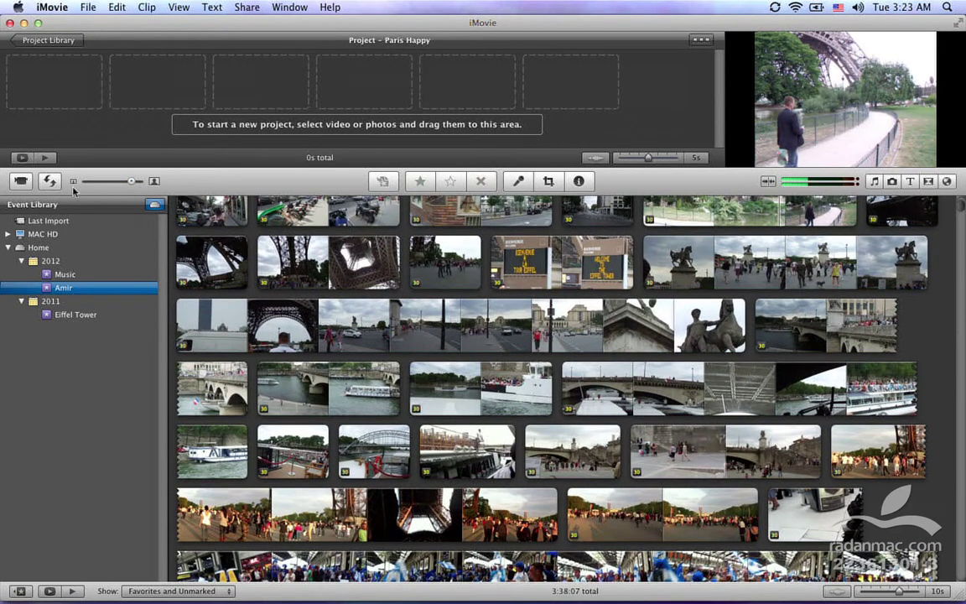
Swap the positions of events and projects, and swap them back again
click(285, 7)
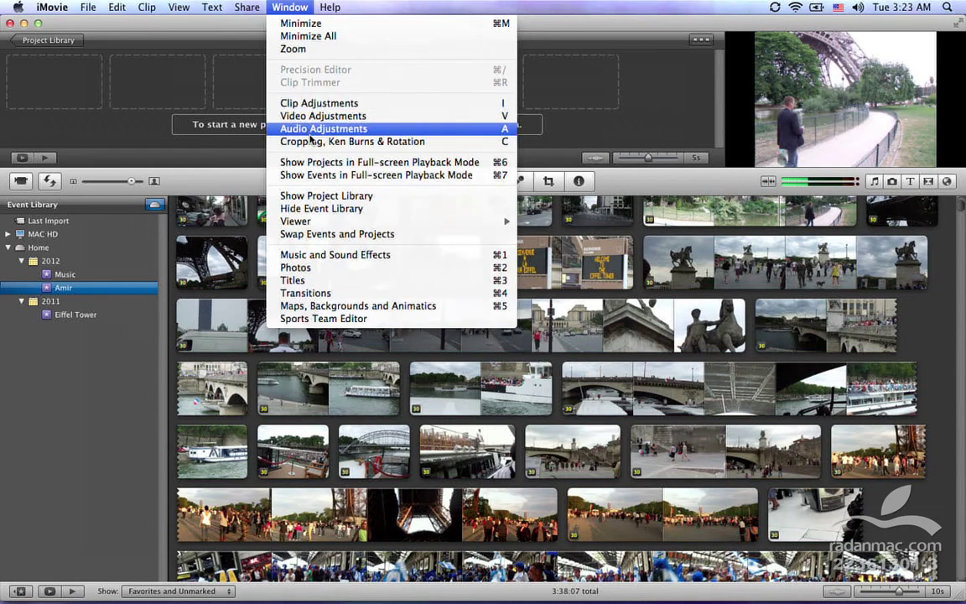
click(328, 236)
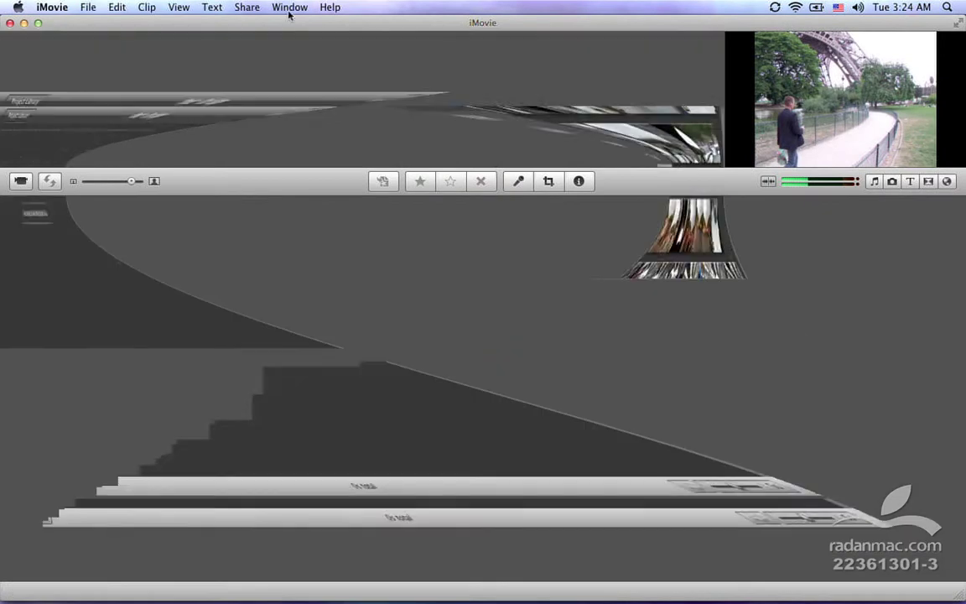
click(289, 10)
click(302, 234)
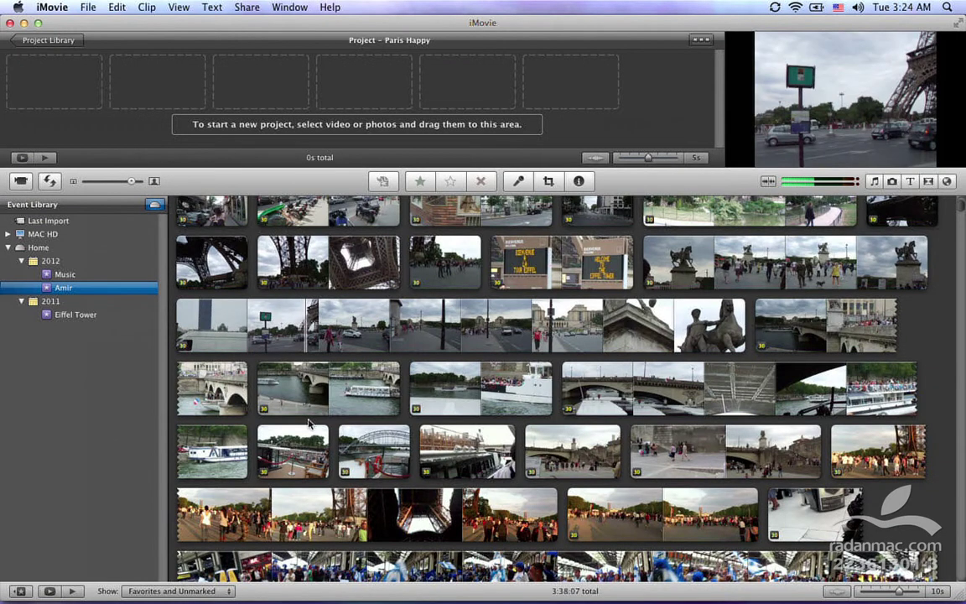
Select the four clips of the tower's underside and arches, including the long plaza clip and the sunset one, and mark them as favorites
scroll(420, 445, down, 2)
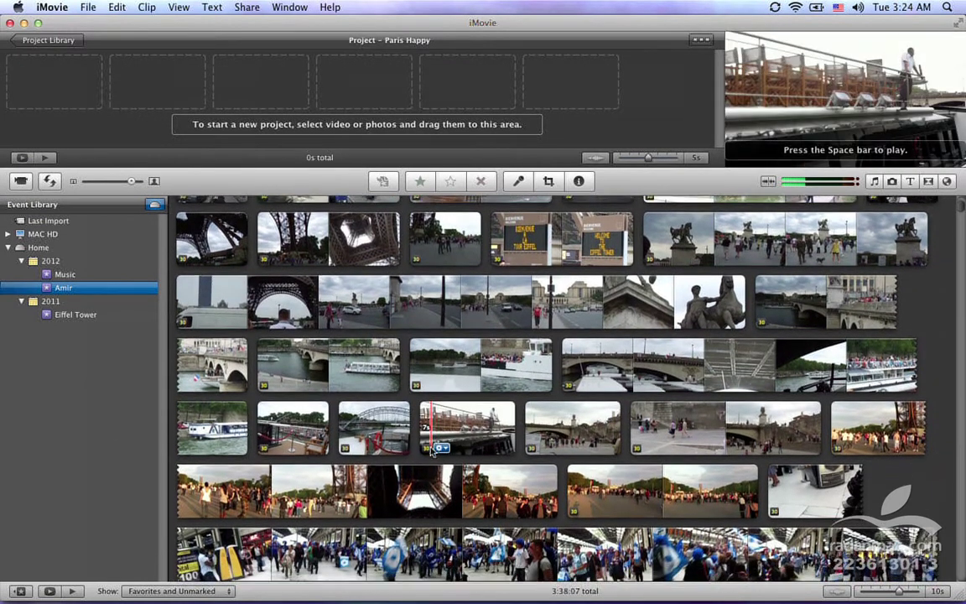
scroll(431, 452, up, 3)
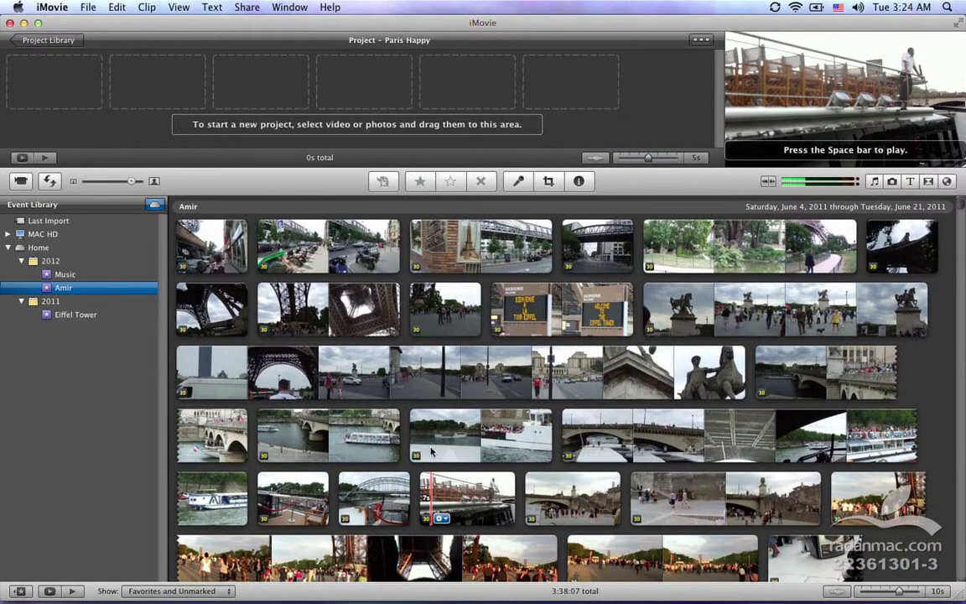
scroll(432, 452, down, 3)
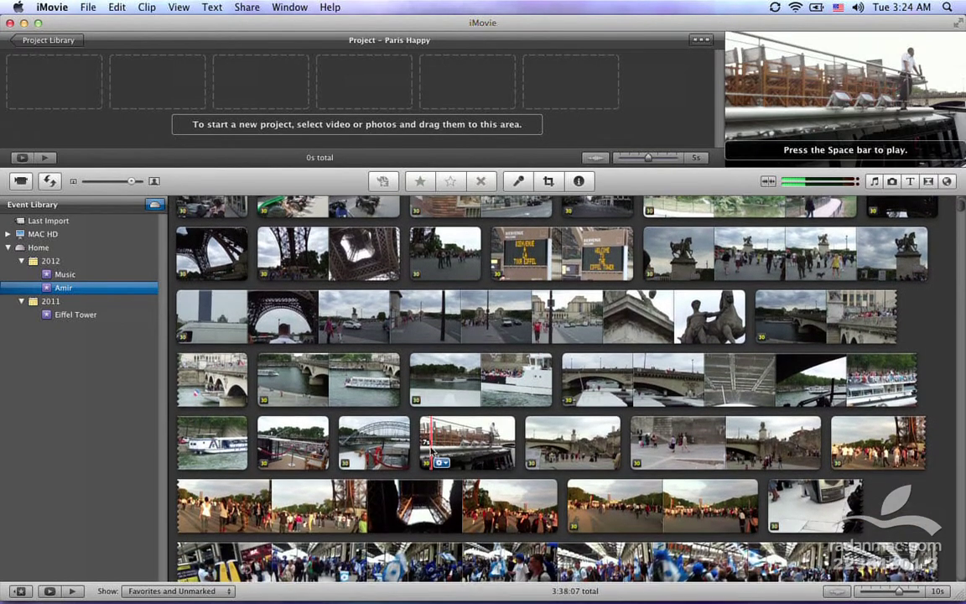
scroll(432, 363, up, 3)
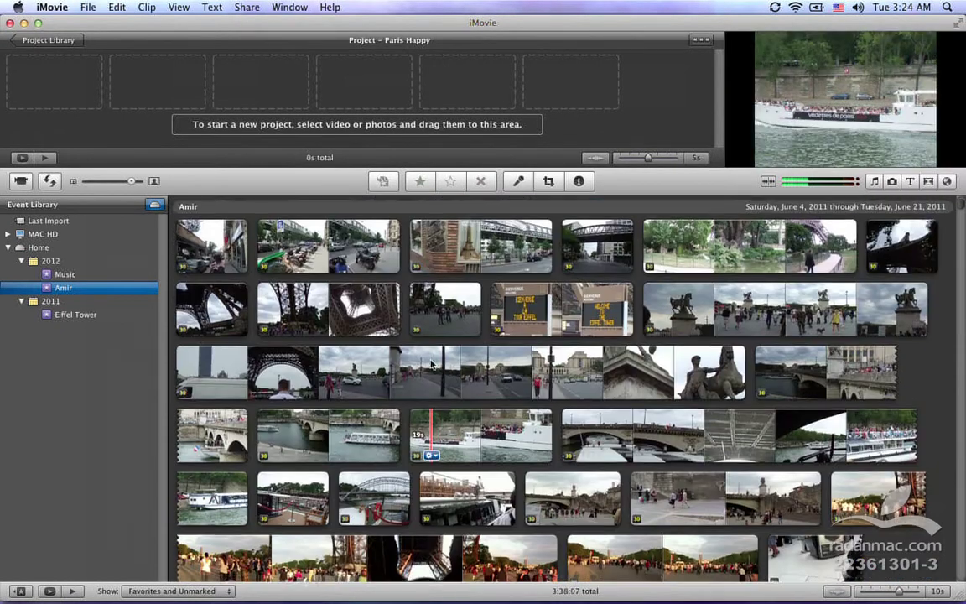
click(351, 332)
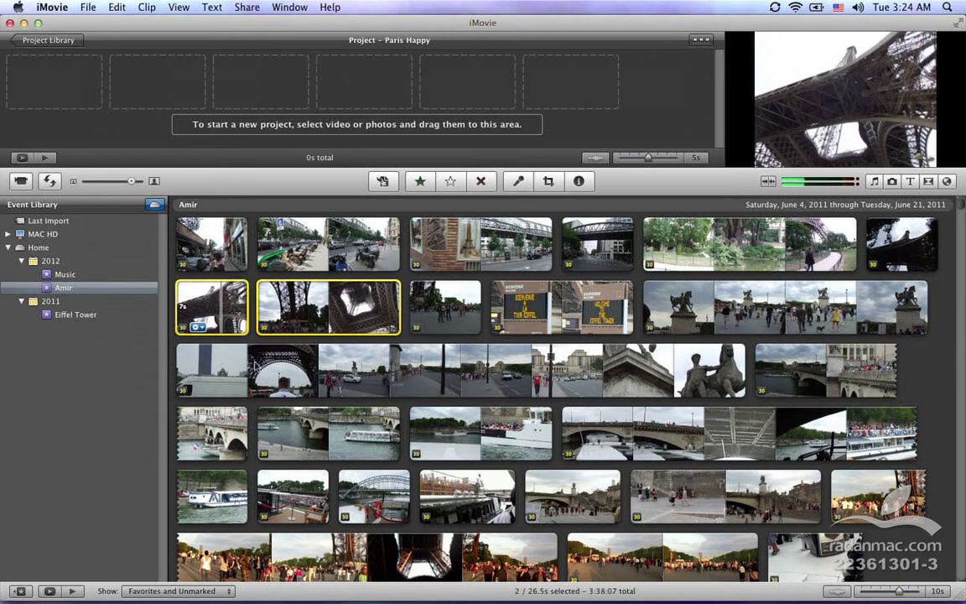
scroll(260, 369, down, 5)
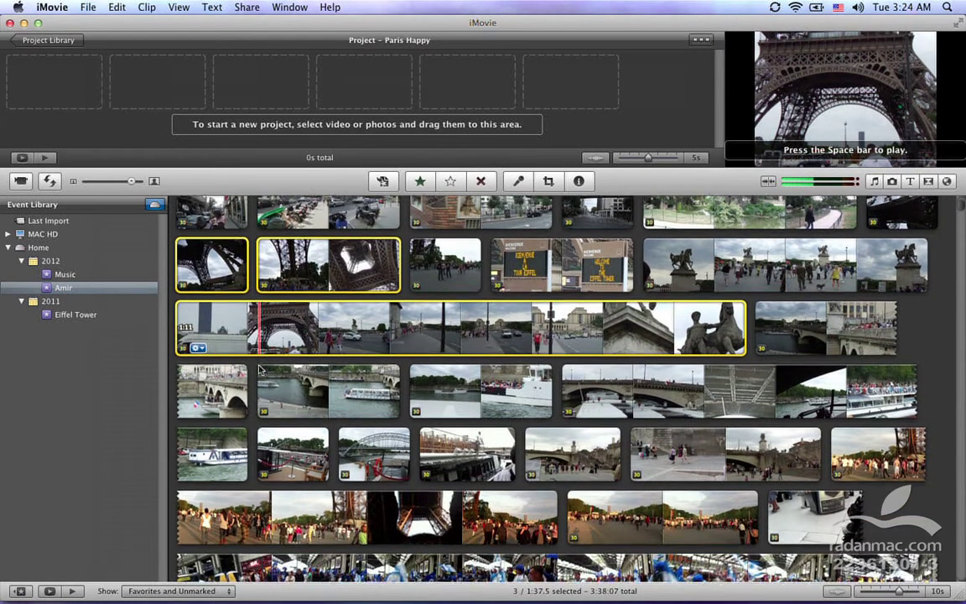
scroll(260, 369, down, 2)
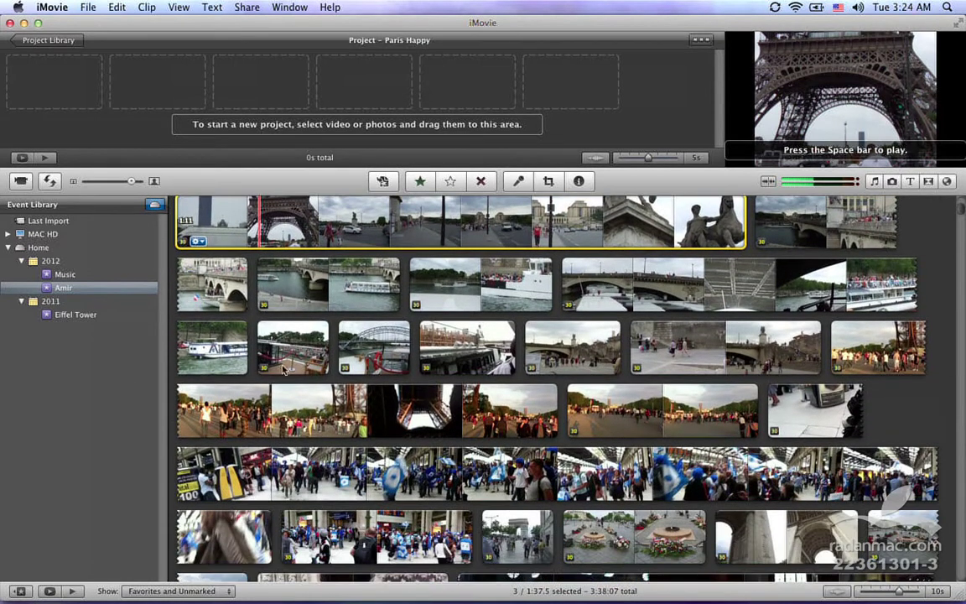
super+click(361, 403)
scroll(360, 403, down, 1)
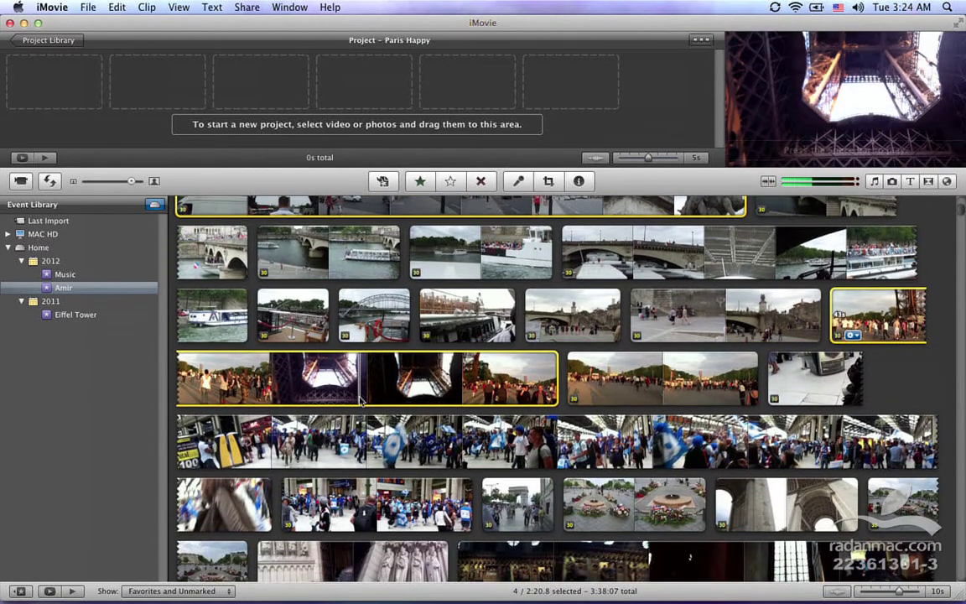
scroll(361, 401, down, 8)
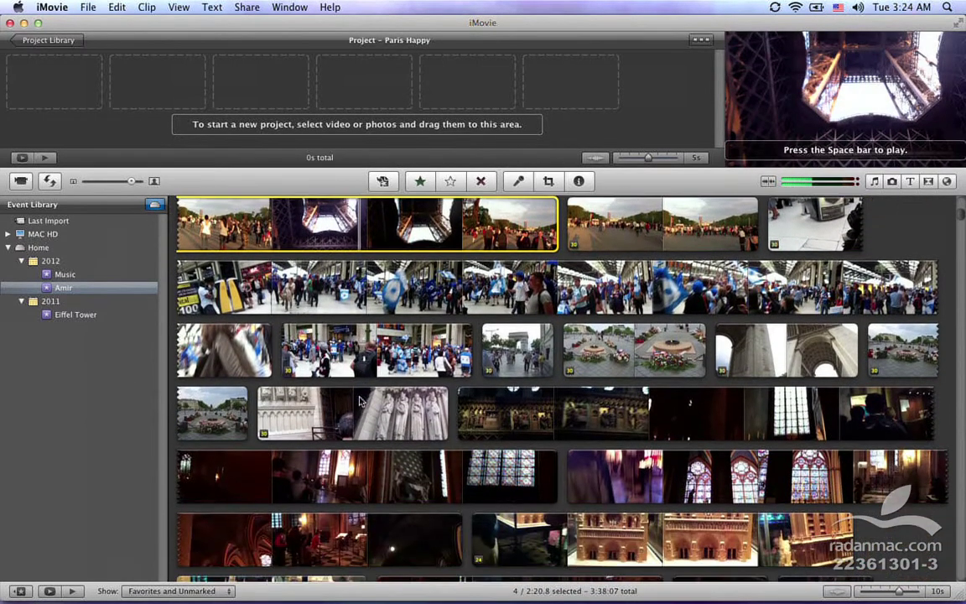
scroll(360, 403, down, 1)
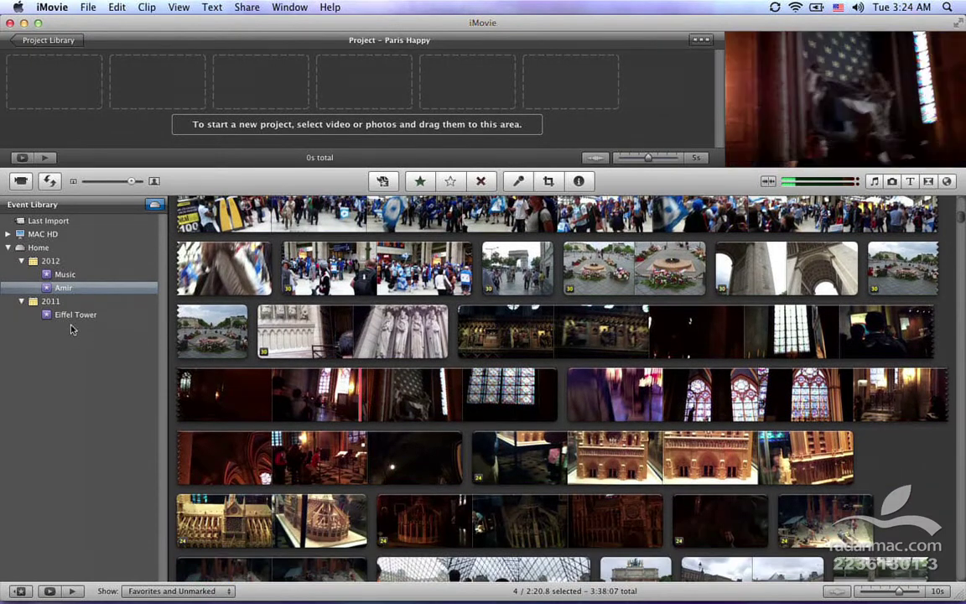
scroll(281, 344, up, 15)
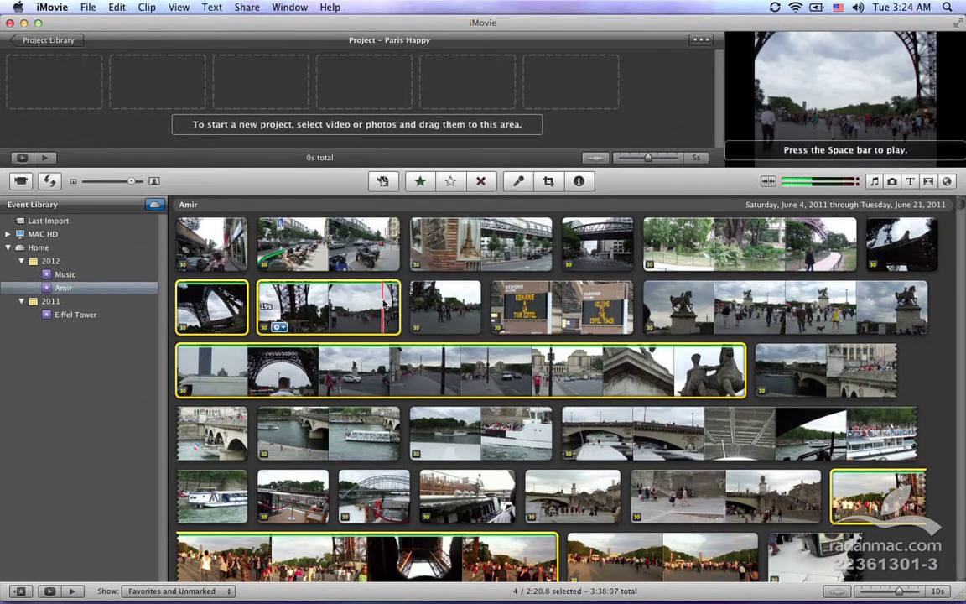
Look through the source event's footage to examine the favorite markings and find further Eiffel Tower clips
scroll(543, 370, down, 3)
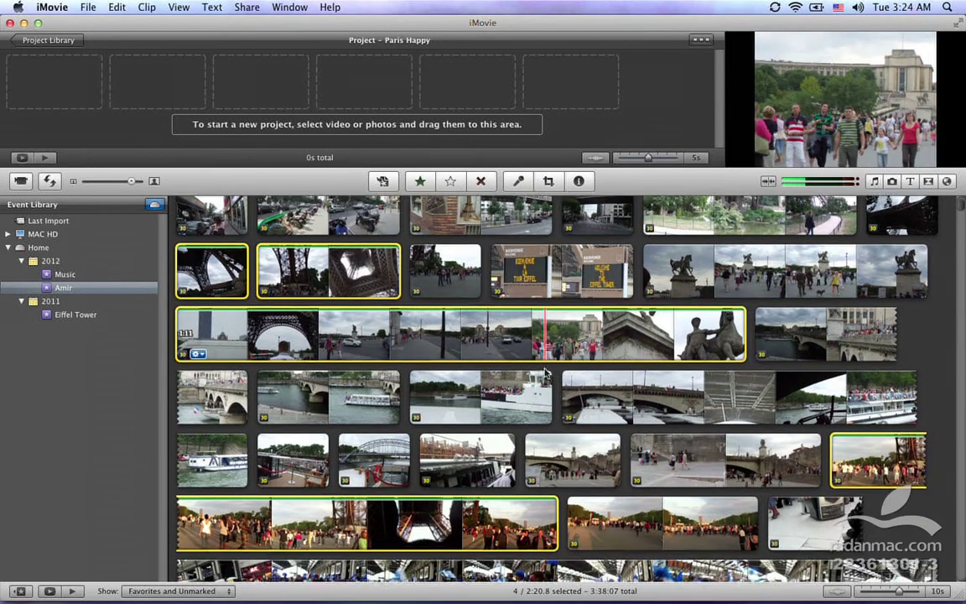
scroll(544, 371, down, 6)
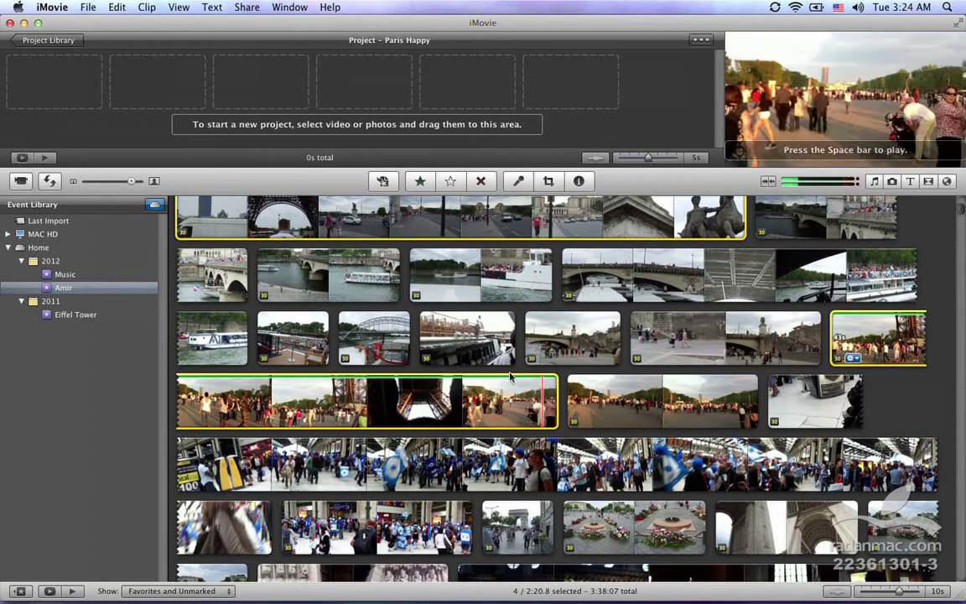
scroll(440, 383, down, 15)
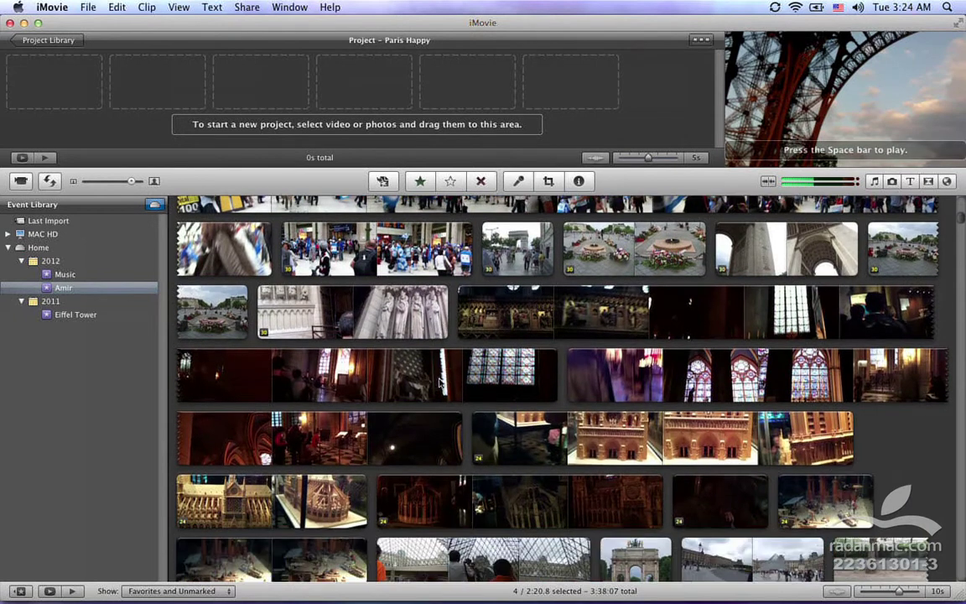
scroll(602, 454, up, 12)
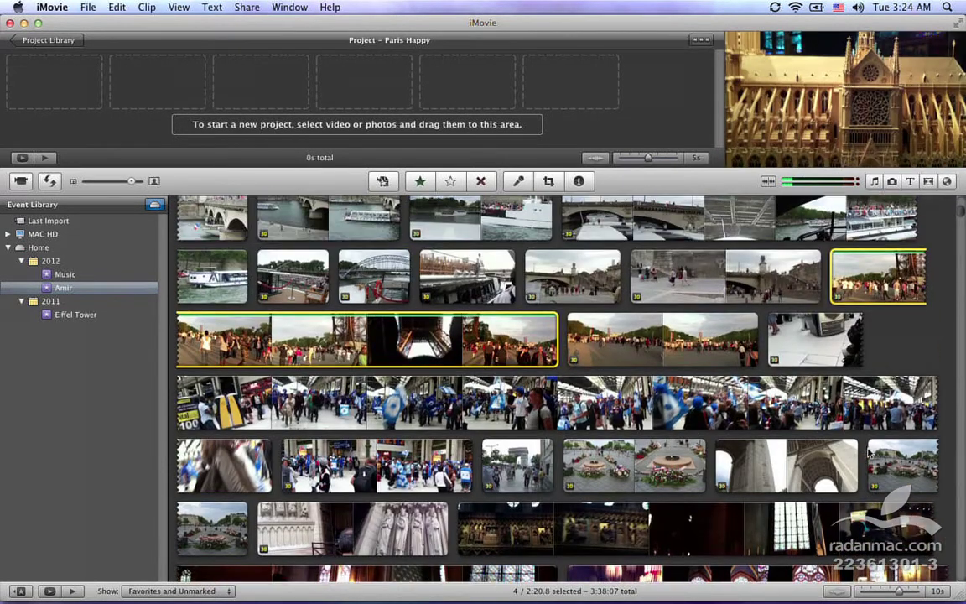
click(640, 341)
scroll(650, 344, up, 10)
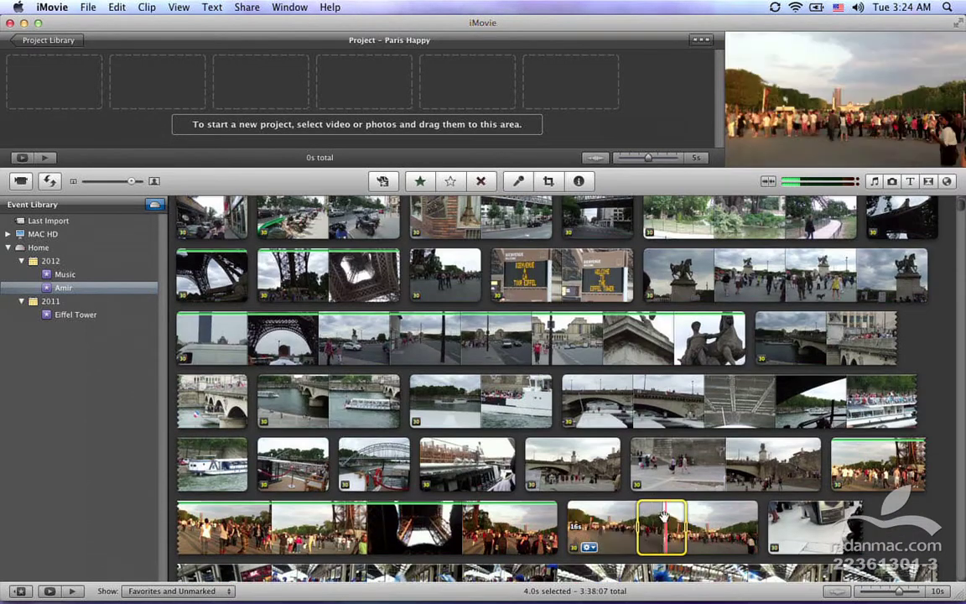
scroll(661, 507, down, 7)
scroll(662, 522, down, 20)
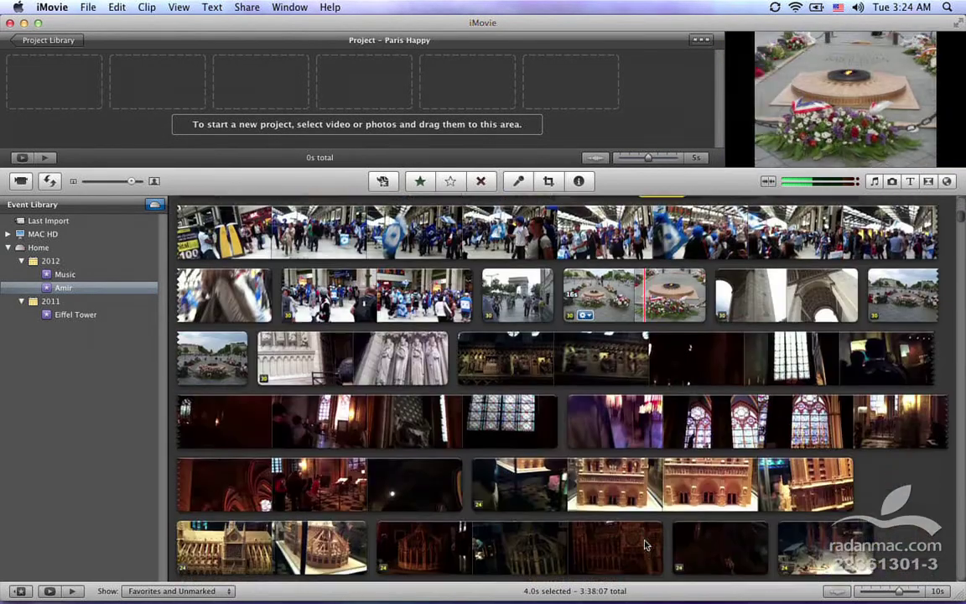
scroll(644, 545, down, 10)
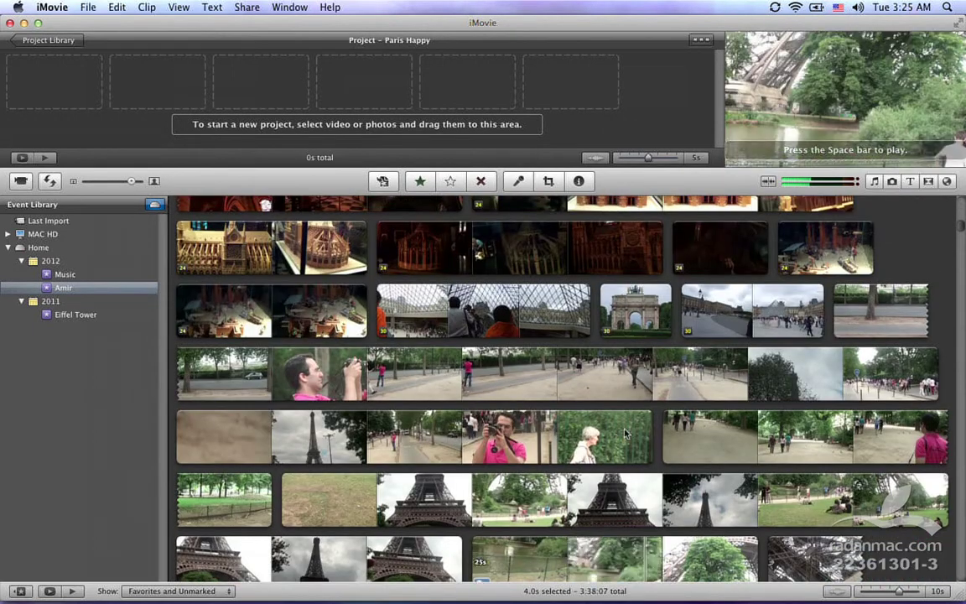
scroll(624, 433, down, 2)
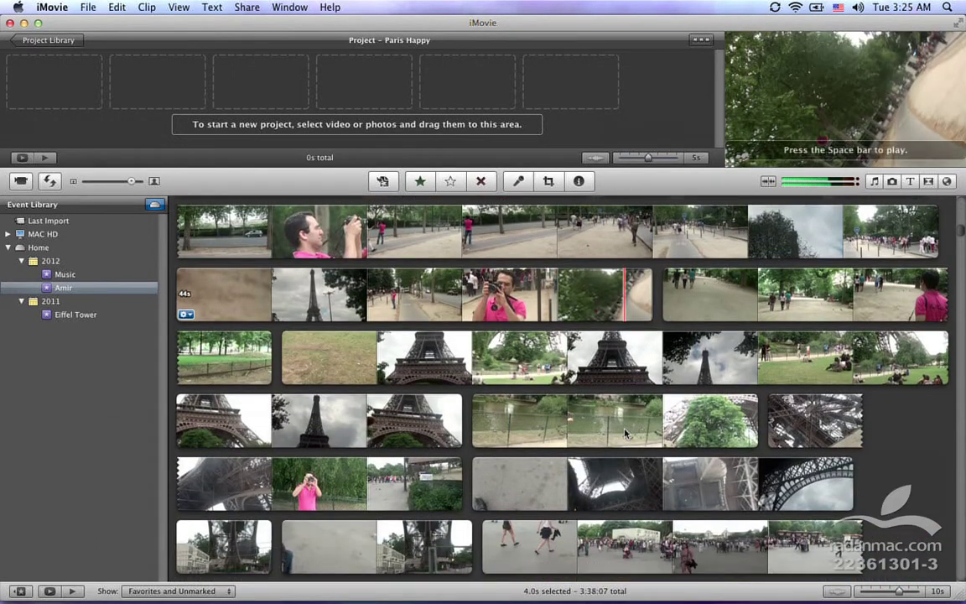
click(359, 301)
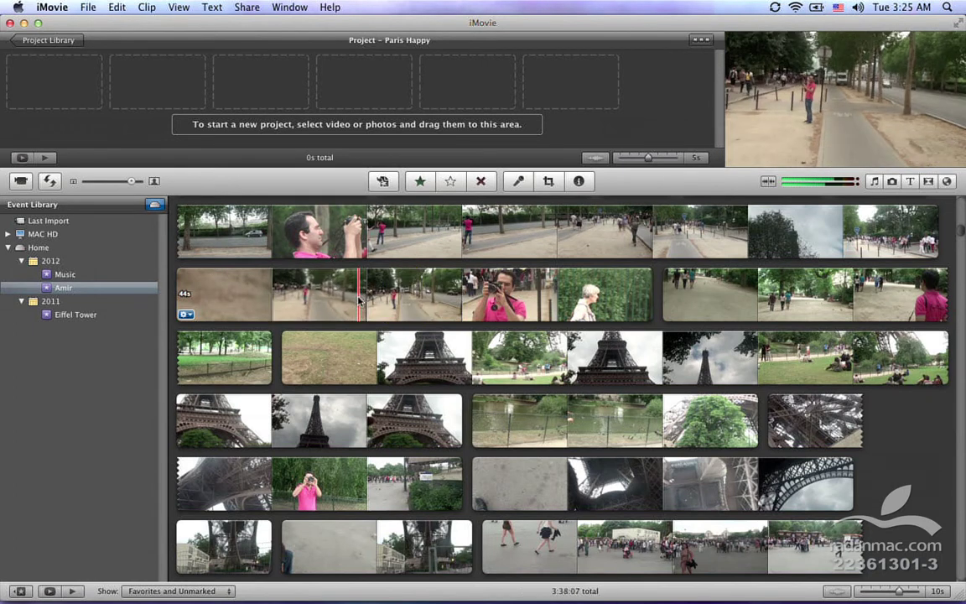
Mark the entire 44-second sidewalk clip with the photographer in pink as a favorite
alt+click(386, 295)
key(f)
scroll(401, 268, down, 1)
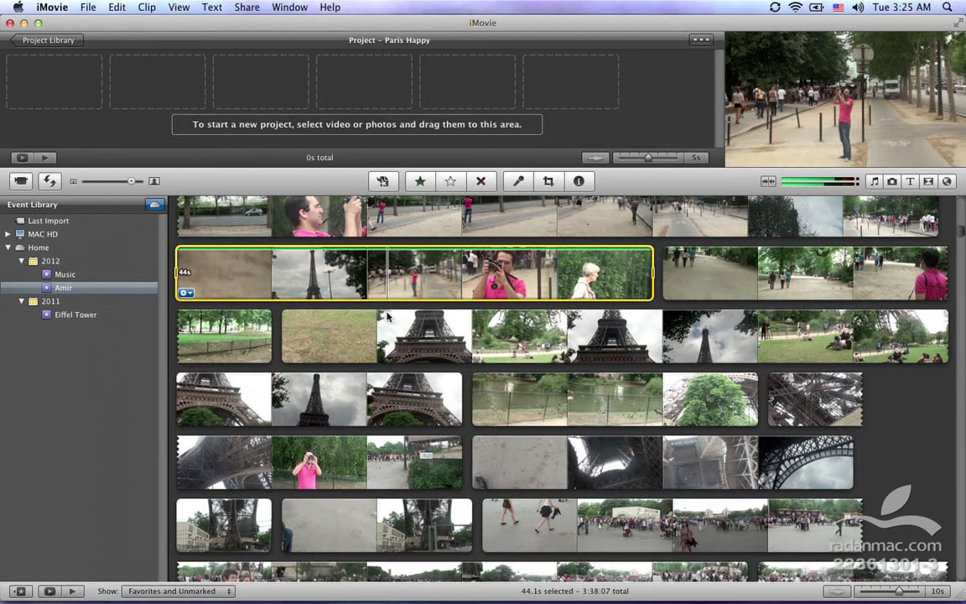
Add the park path, lawn, tree-framed tower, pond, iron lattice and 33-second tower underside clips to the selection and mark them as favorites
super+click(709, 268)
super+click(640, 334)
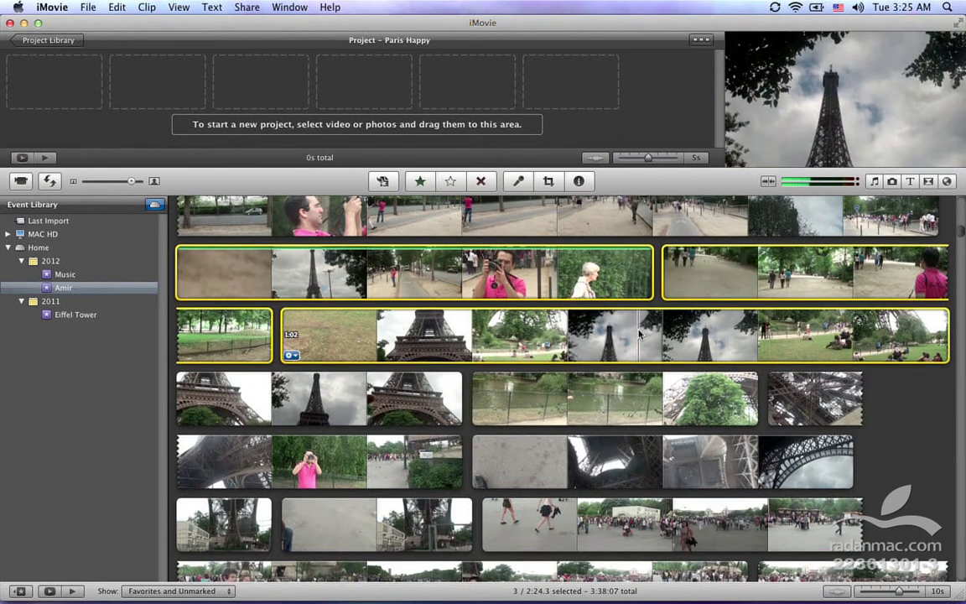
scroll(640, 334, down, 3)
super+click(369, 339)
super+click(487, 401)
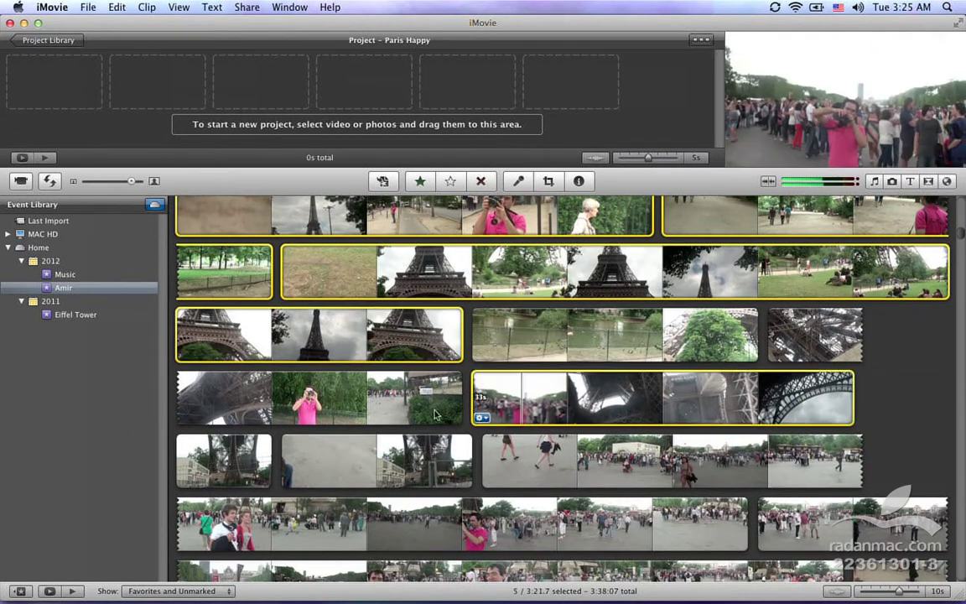
super+click(373, 396)
super+click(570, 343)
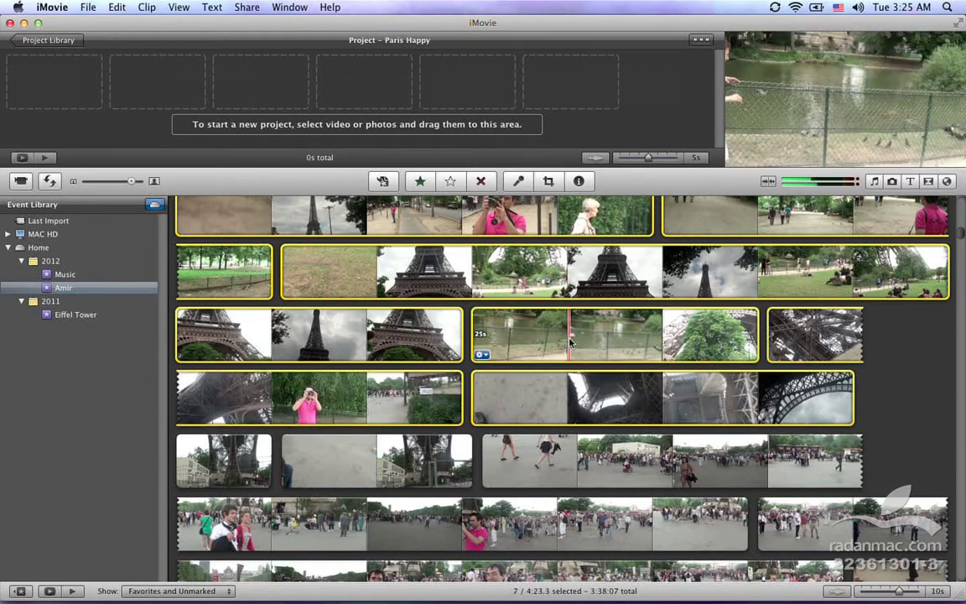
key(f)
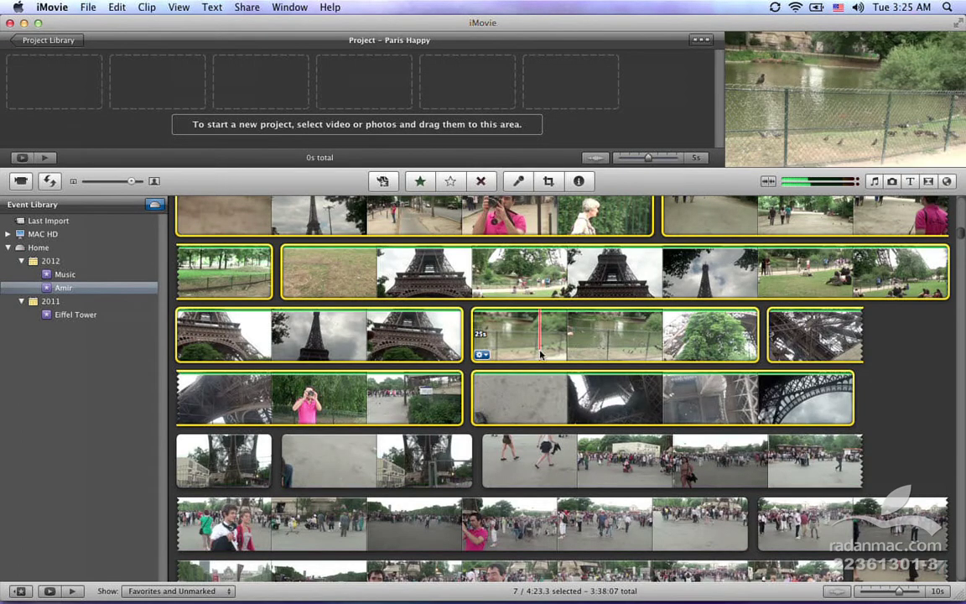
Filter the event's footage to show Favorites Only
click(206, 591)
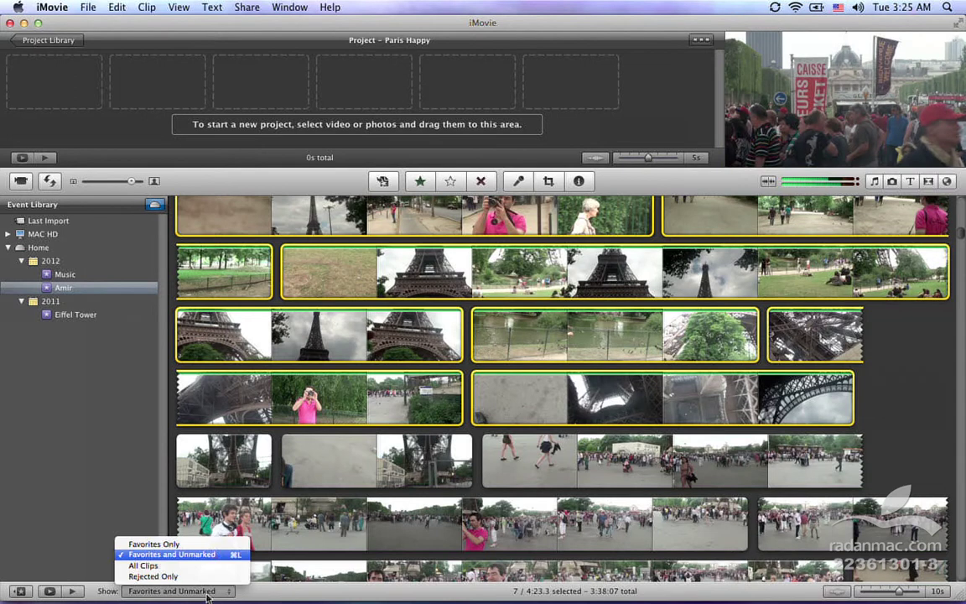
click(215, 551)
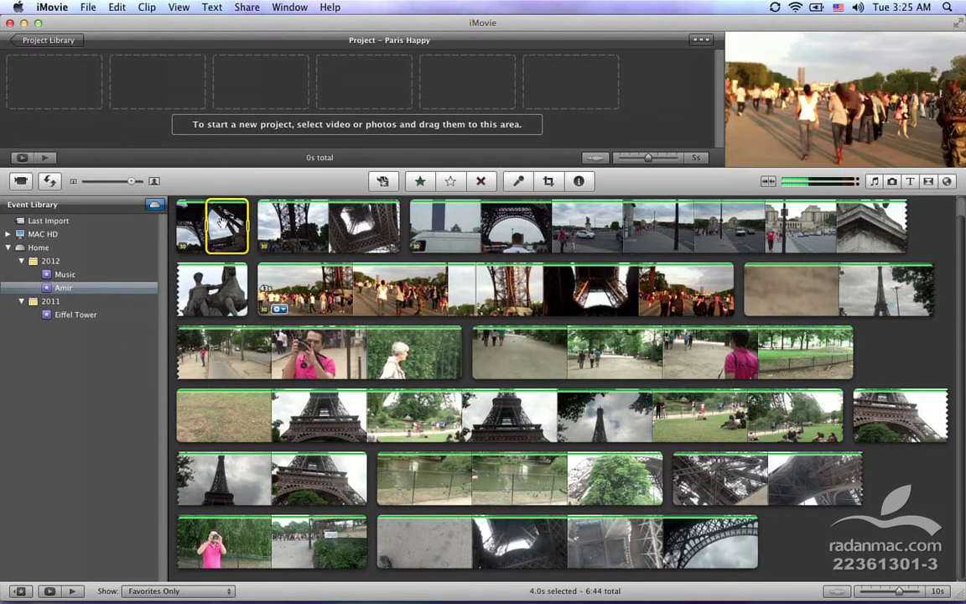
Select all the favorite clips shown and move them in their entirety to the Eiffel Tower event
super+click(327, 226)
super+click(579, 226)
super+click(629, 277)
super+click(421, 356)
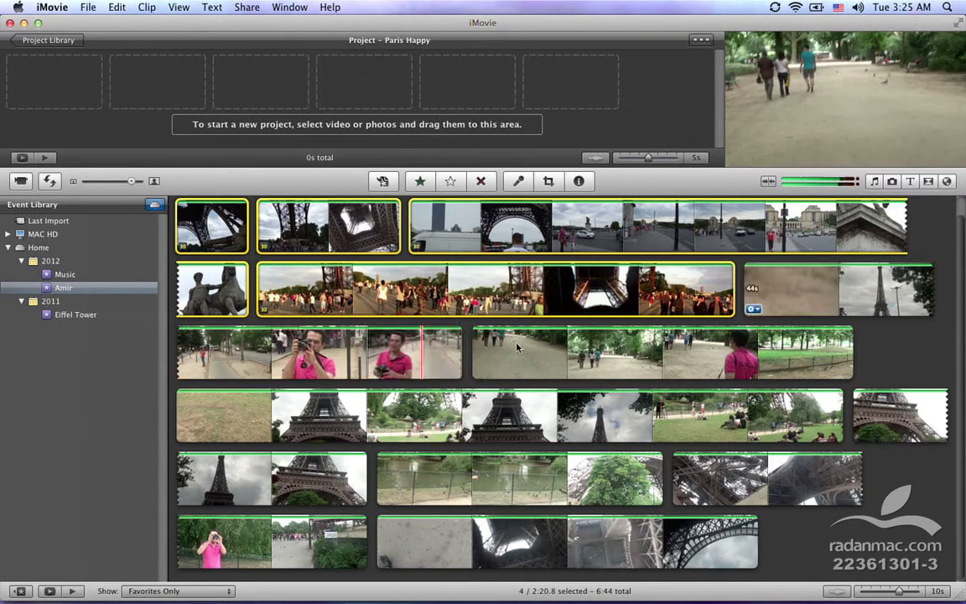
super+click(495, 357)
super+click(470, 411)
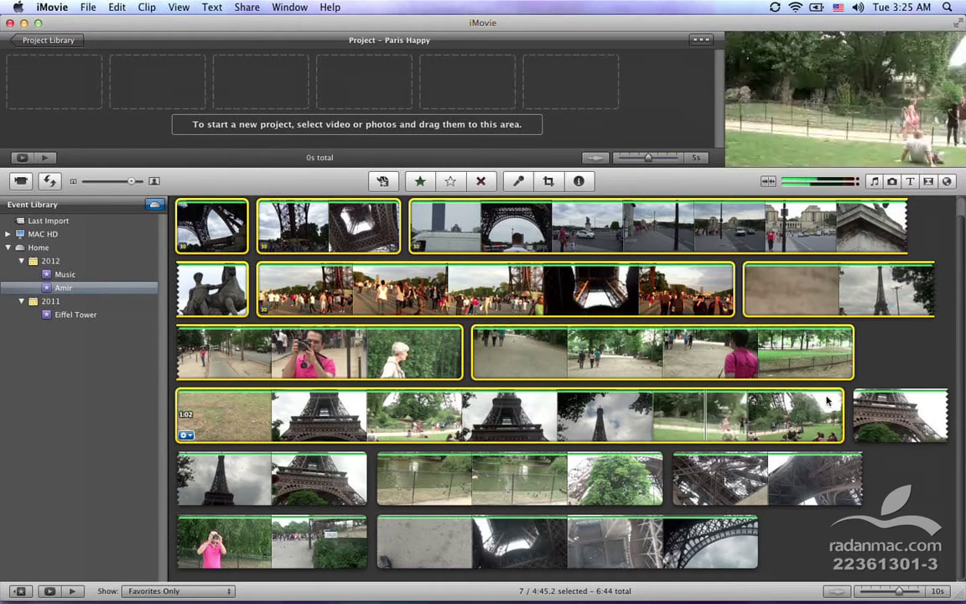
super+click(897, 415)
super+click(503, 489)
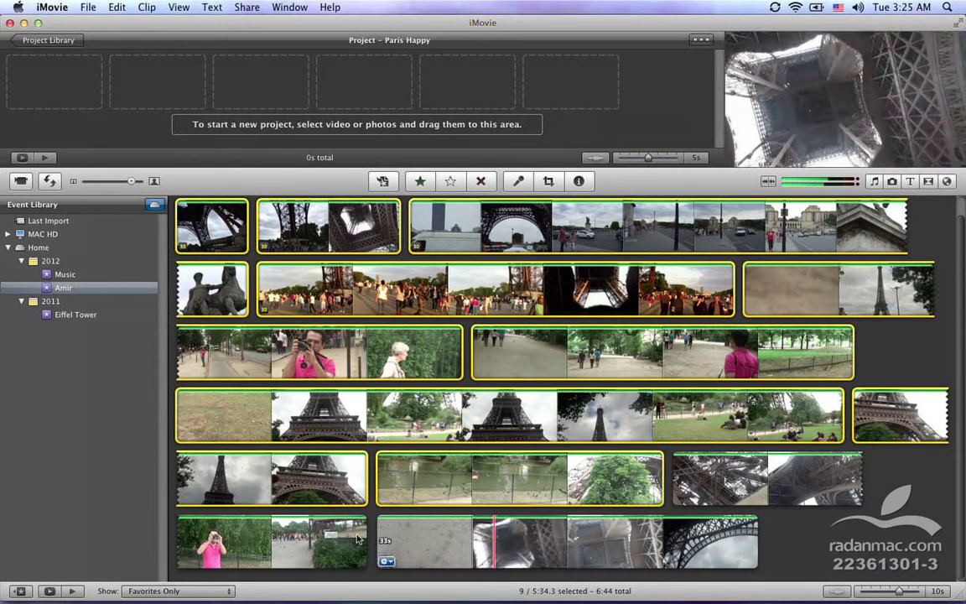
super+click(520, 541)
super+click(780, 480)
drag(289, 361, 118, 319)
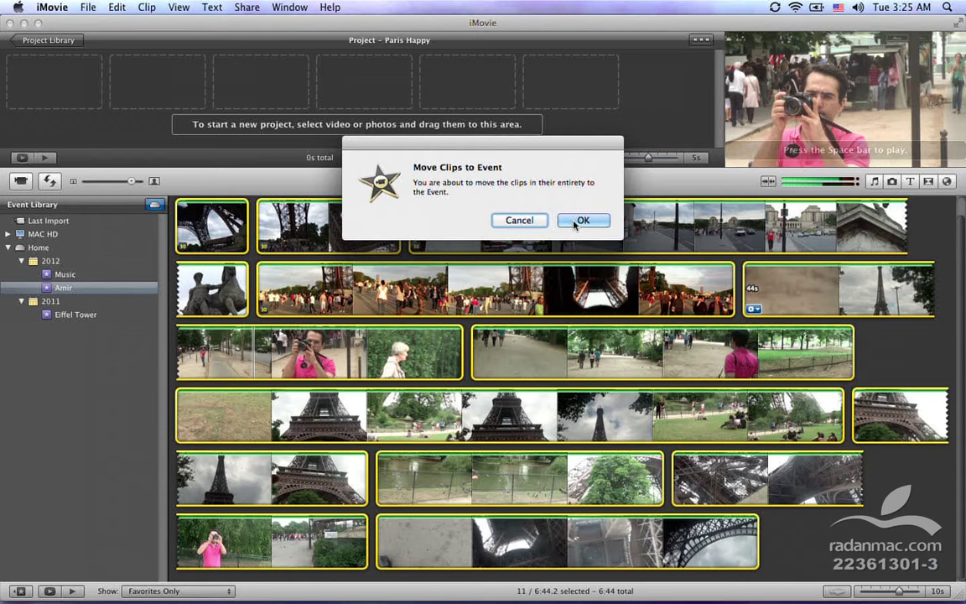
click(581, 221)
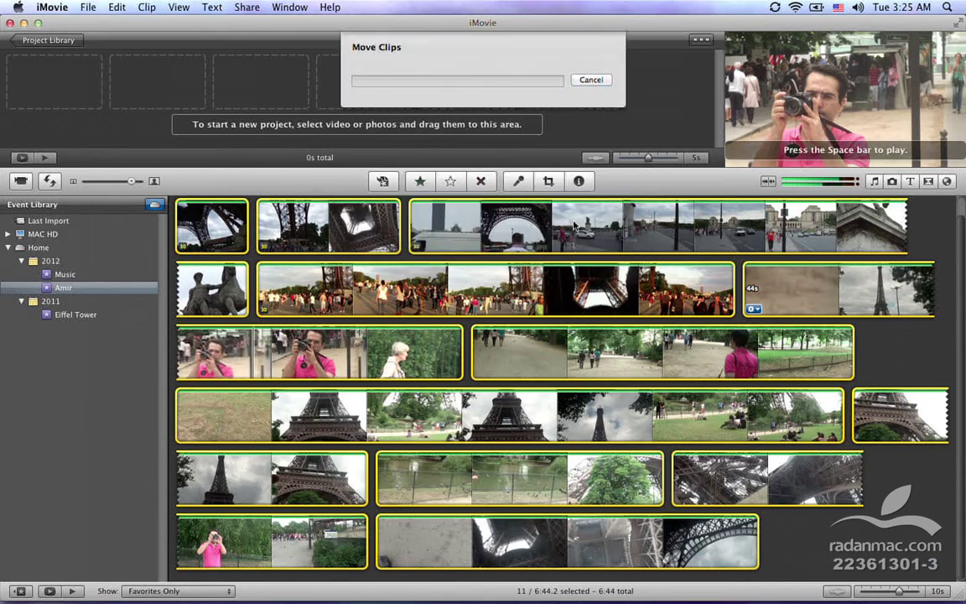